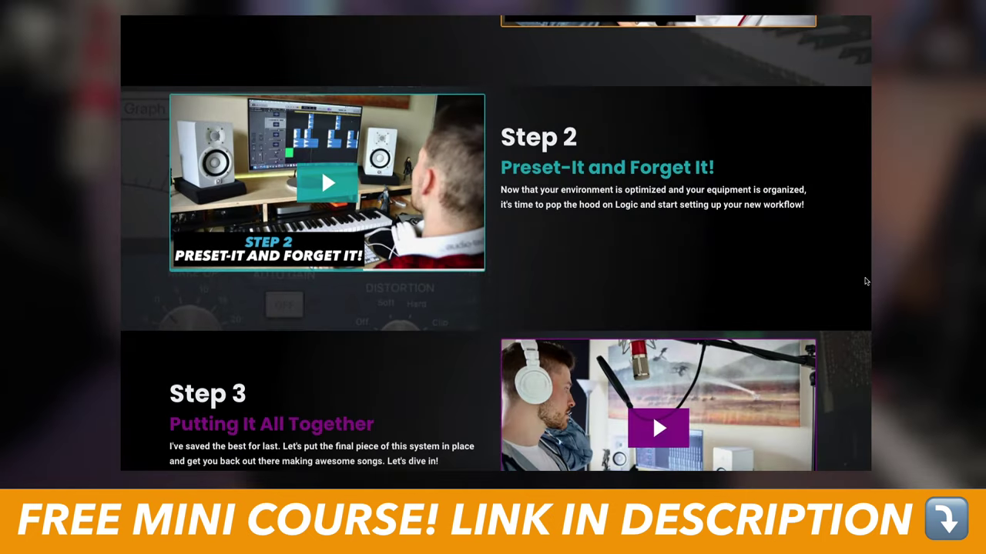
- Play the Step 2 'Preset-It and Forget It!' preview video from its course-page thumbnail
{"action": "left_click", "coordinate": [327, 183]}
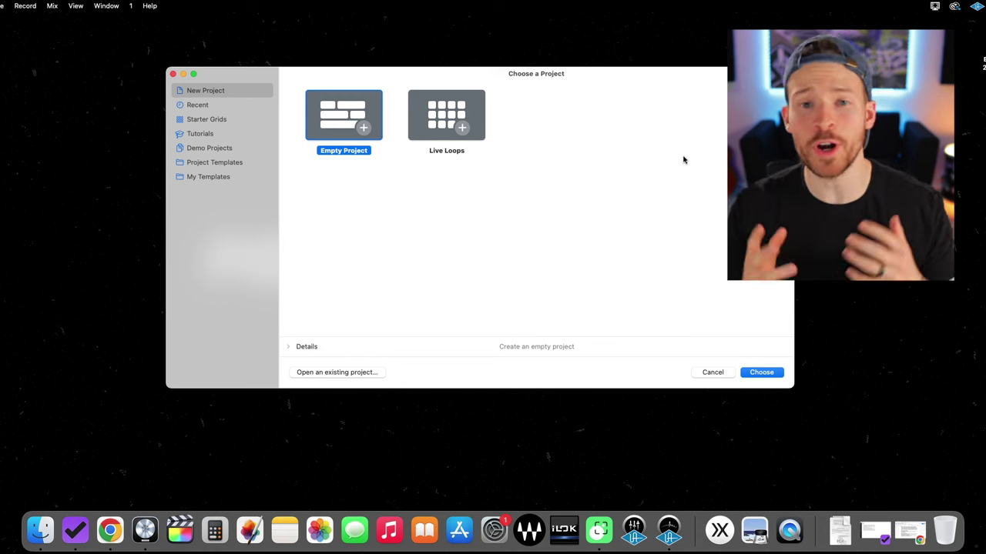
- Create an Empty Project, Untitled 4, with one instrument track, Inst 1
{"action": "left_click", "coordinate": [761, 372]}
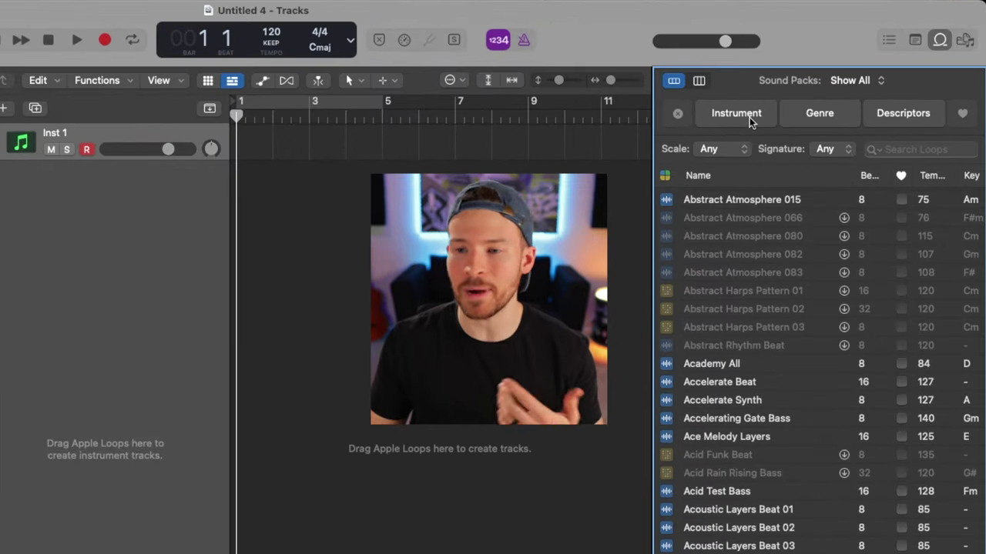
- Filter Apple Loops by the Clean and Acoustic descriptors and preview African Talking Drum 05
{"action": "left_click", "coordinate": [746, 120]}
{"action": "left_click", "coordinate": [823, 118]}
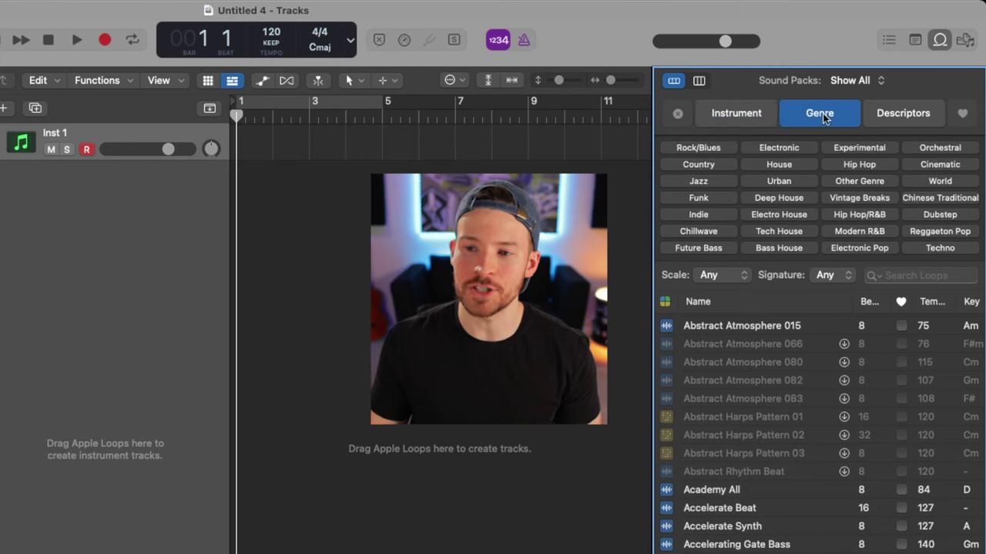
{"action": "left_click", "coordinate": [892, 118]}
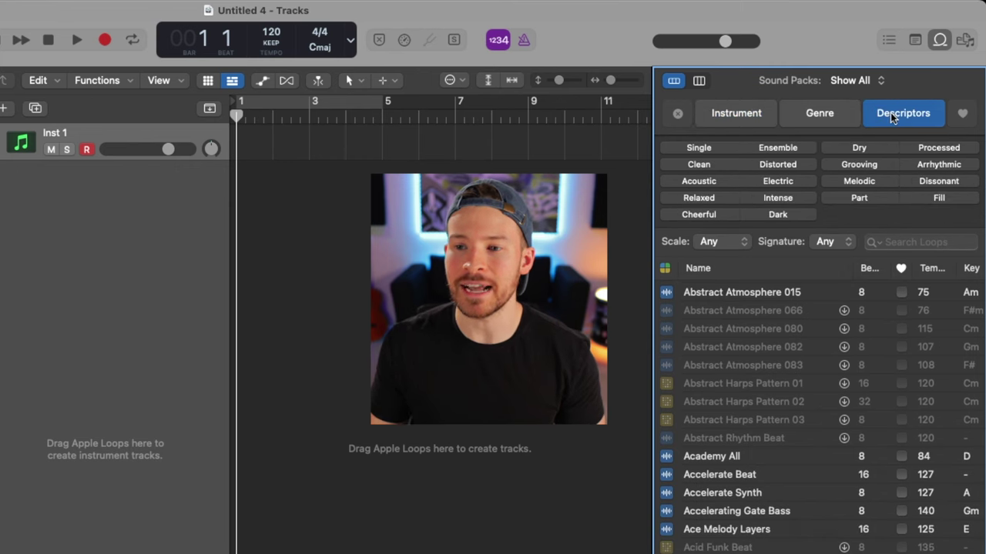
{"action": "left_click", "coordinate": [712, 166]}
{"action": "left_click", "coordinate": [707, 181]}
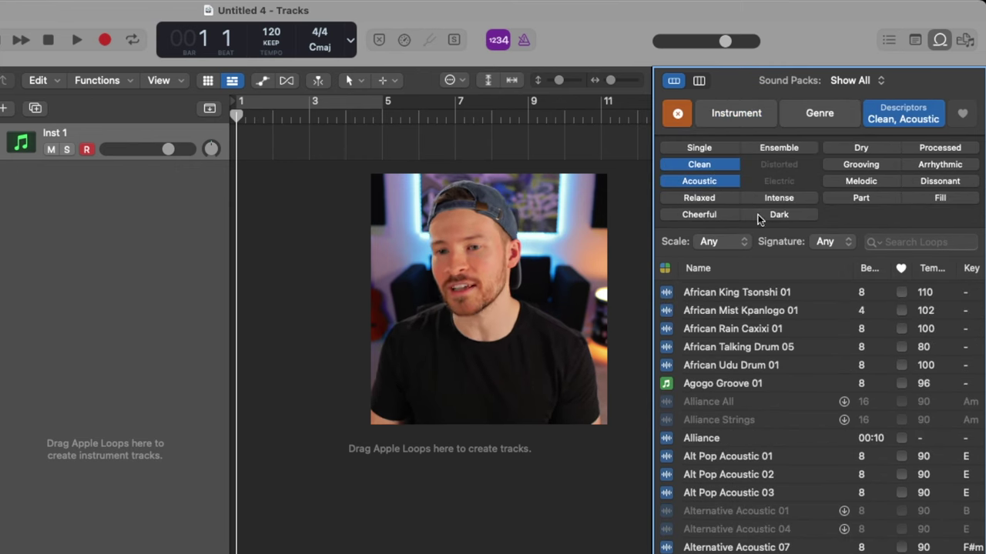
{"action": "left_click", "coordinate": [716, 347]}
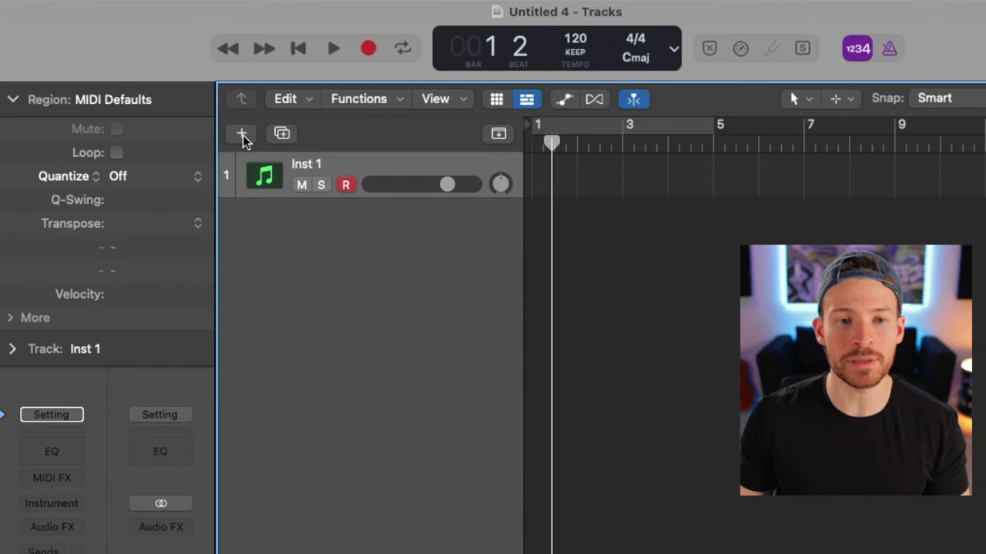
- Compare the External MIDI and Audio track types, then create a Software Instrument track, Inst 2
{"action": "left_click", "coordinate": [243, 135]}
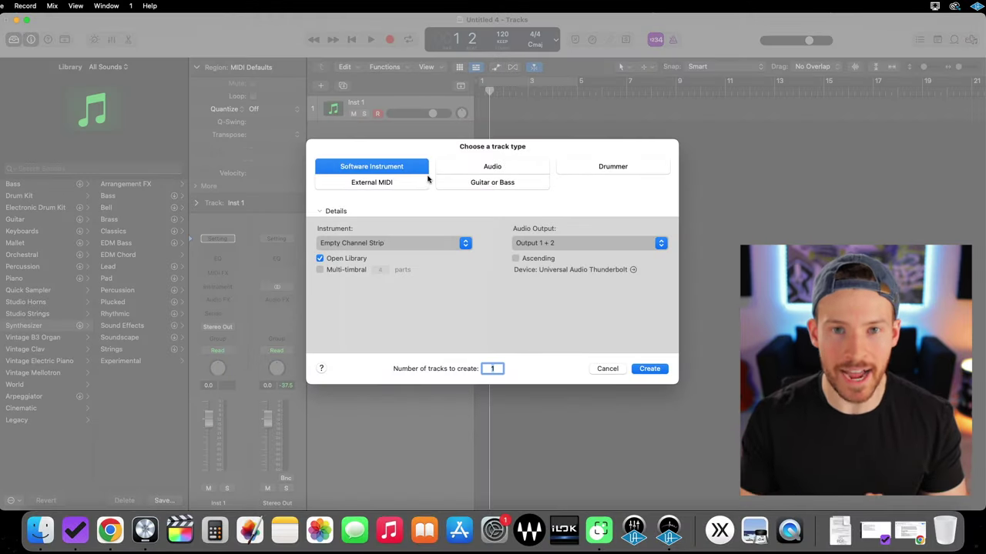
{"action": "left_click", "coordinate": [424, 181]}
{"action": "left_click", "coordinate": [393, 168]}
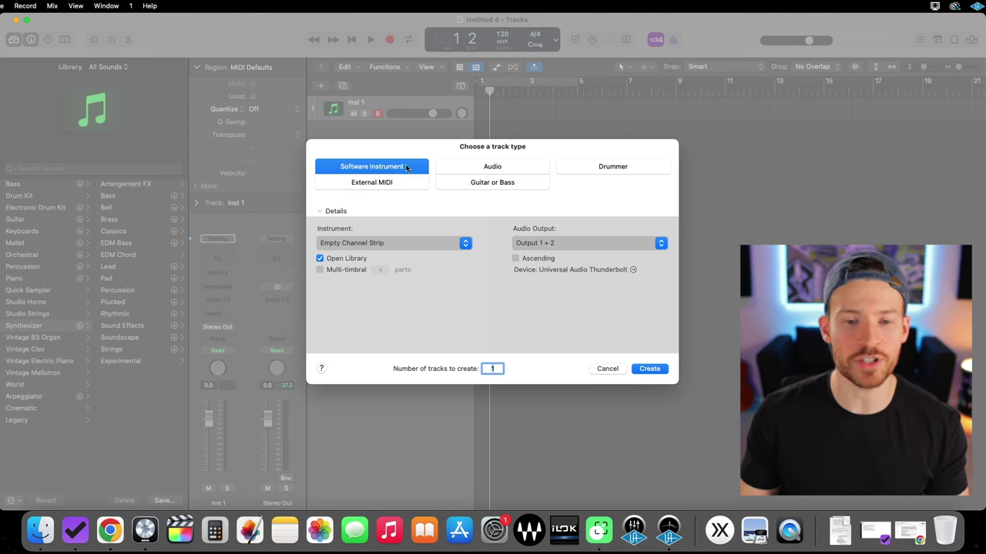
{"action": "left_click", "coordinate": [450, 167]}
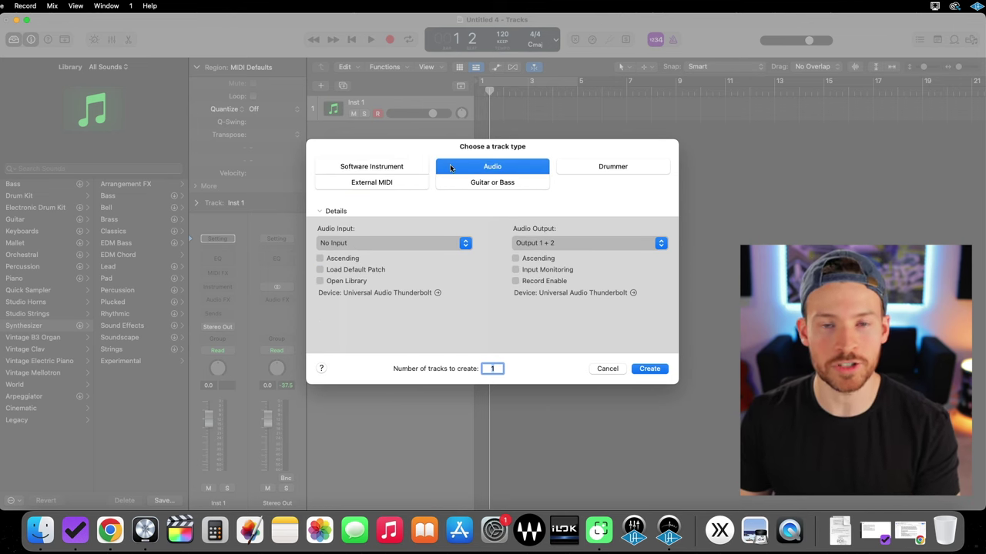
{"action": "left_click", "coordinate": [408, 169]}
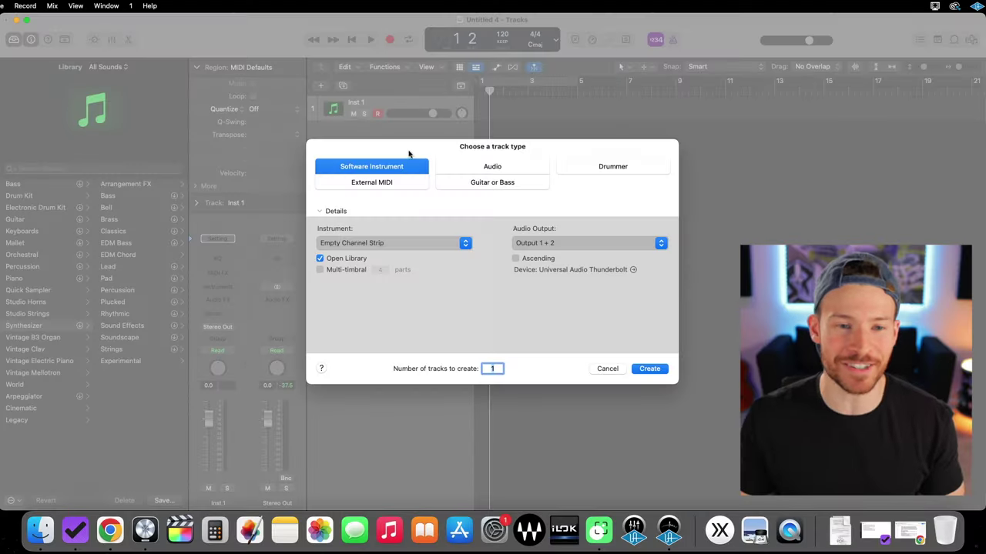
{"action": "left_click", "coordinate": [649, 369]}
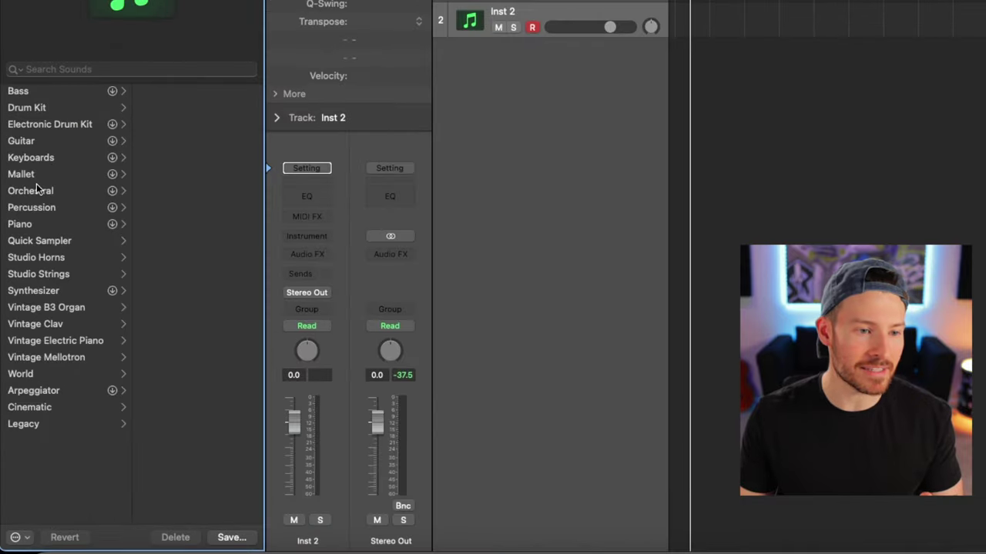
- Load World > Woodwinds > Celtic Tin Whistle from the Library onto the track
{"action": "left_click", "coordinate": [34, 190]}
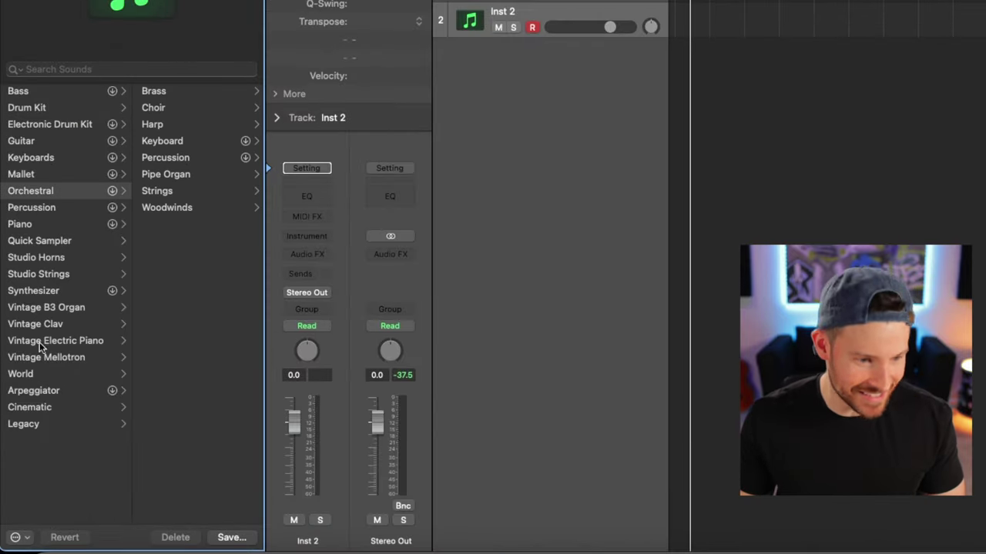
{"action": "left_click", "coordinate": [34, 374]}
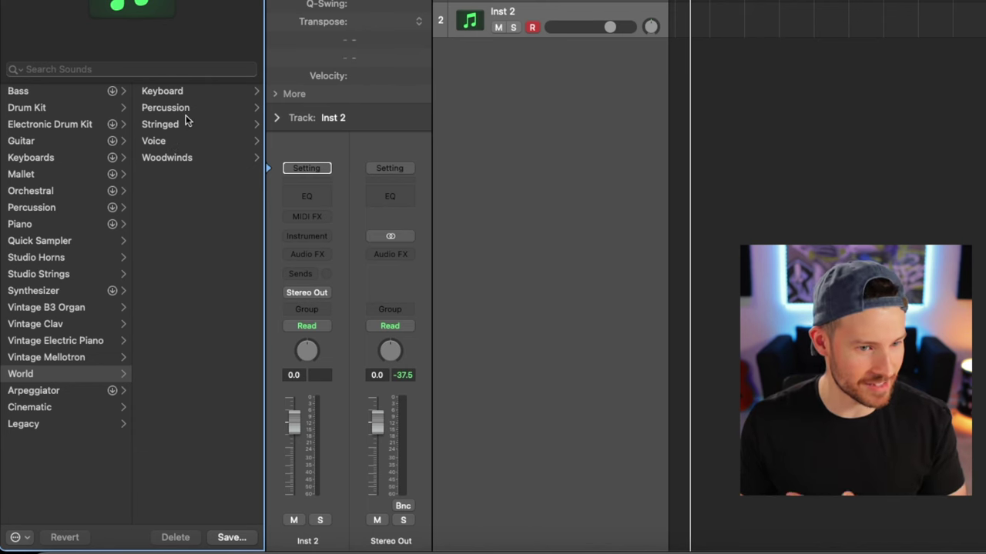
{"action": "left_click", "coordinate": [182, 157]}
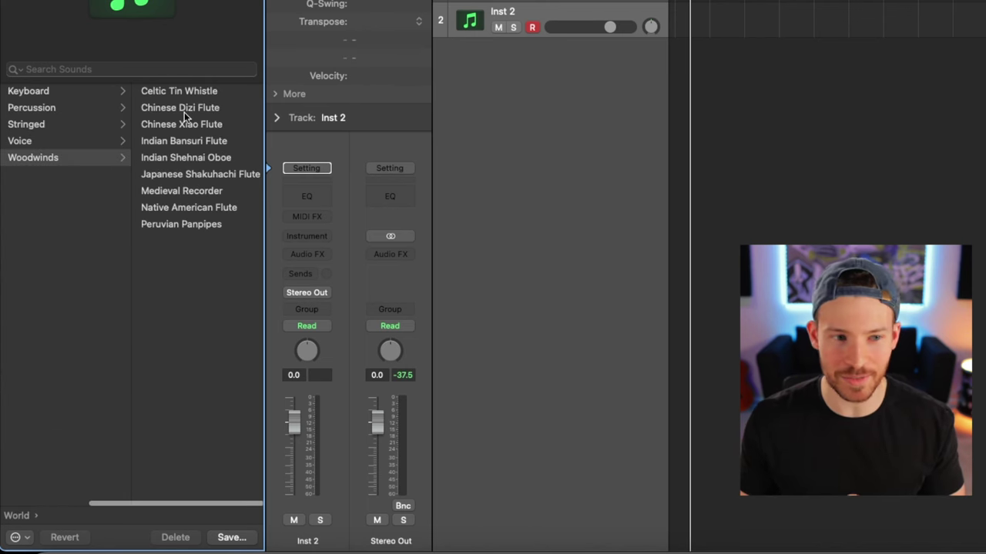
{"action": "left_click", "coordinate": [171, 93]}
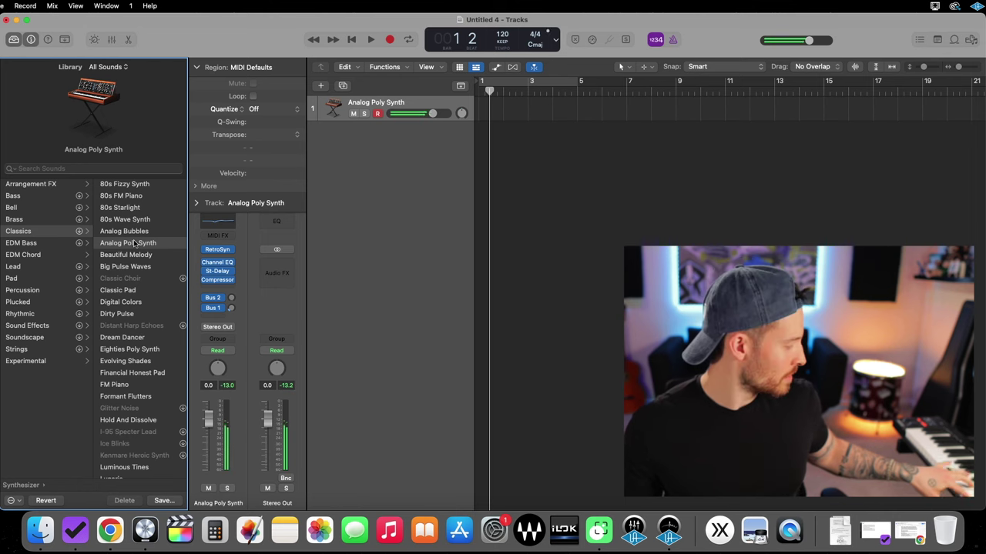
- Audition Big Pulse Waves and 80s Starlight, then load Dream Dancer from Synthesizer > Classics
{"action": "left_click", "coordinate": [137, 266]}
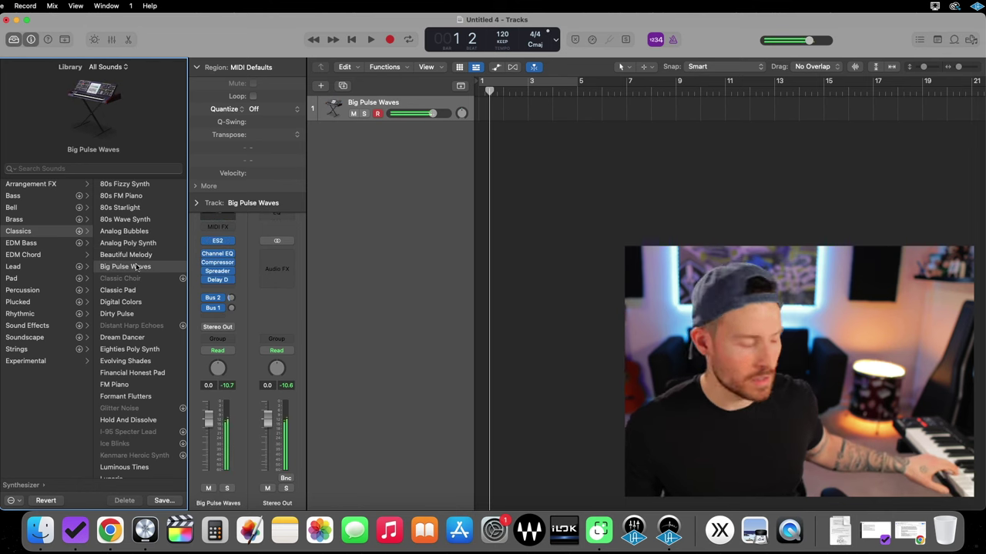
{"action": "left_click", "coordinate": [128, 208]}
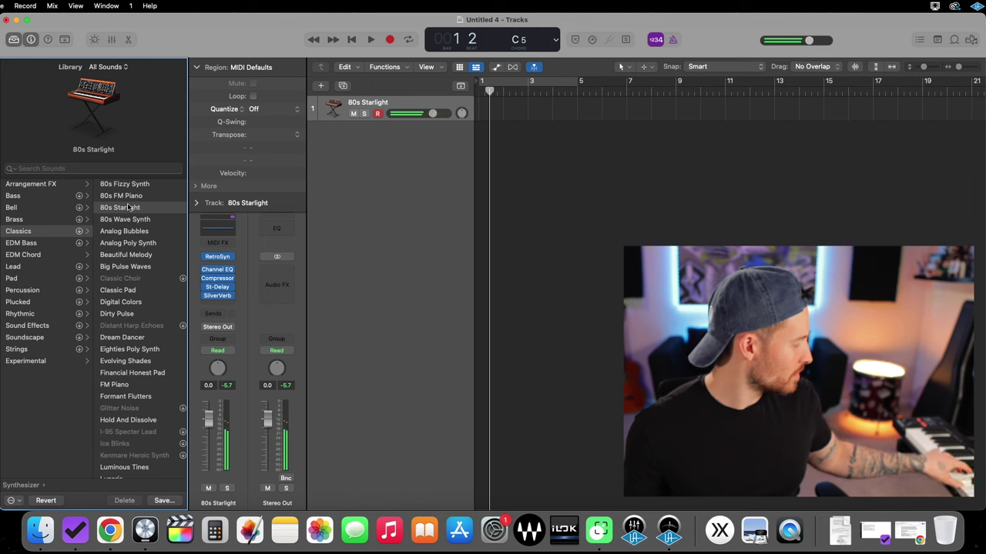
{"action": "left_click", "coordinate": [122, 338]}
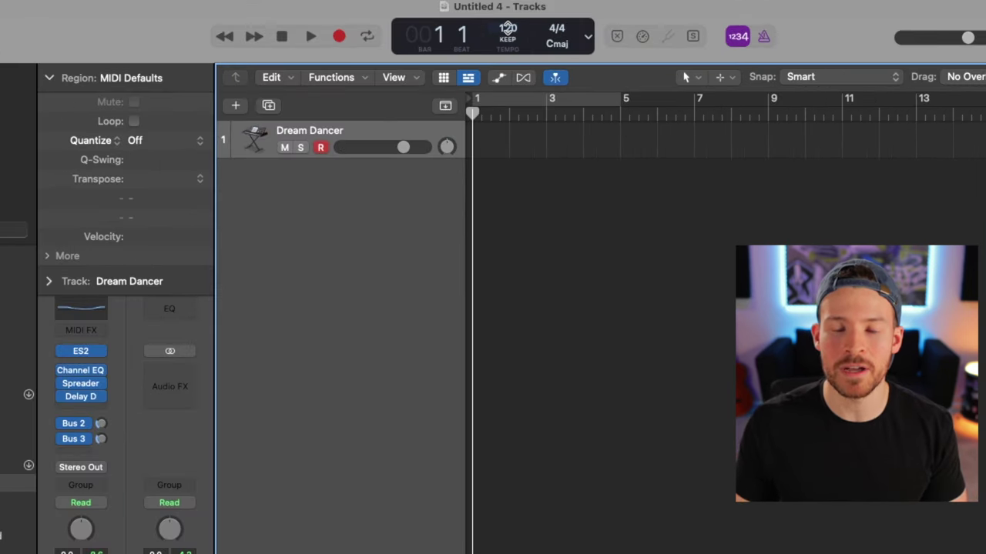
- Make short trial recordings and lower the project tempo to 103 BPM
{"action": "left_click", "coordinate": [340, 37]}
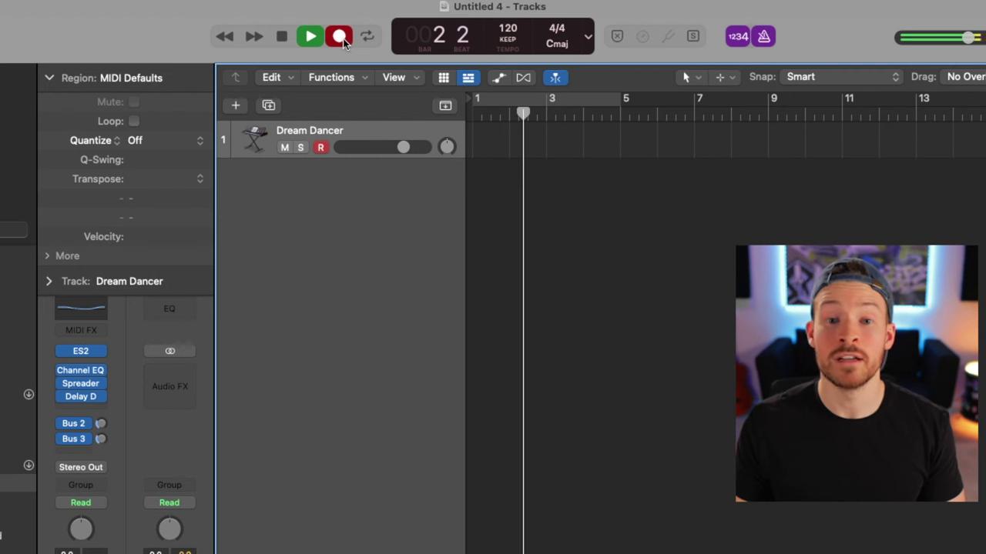
{"action": "key", "text": "space"}
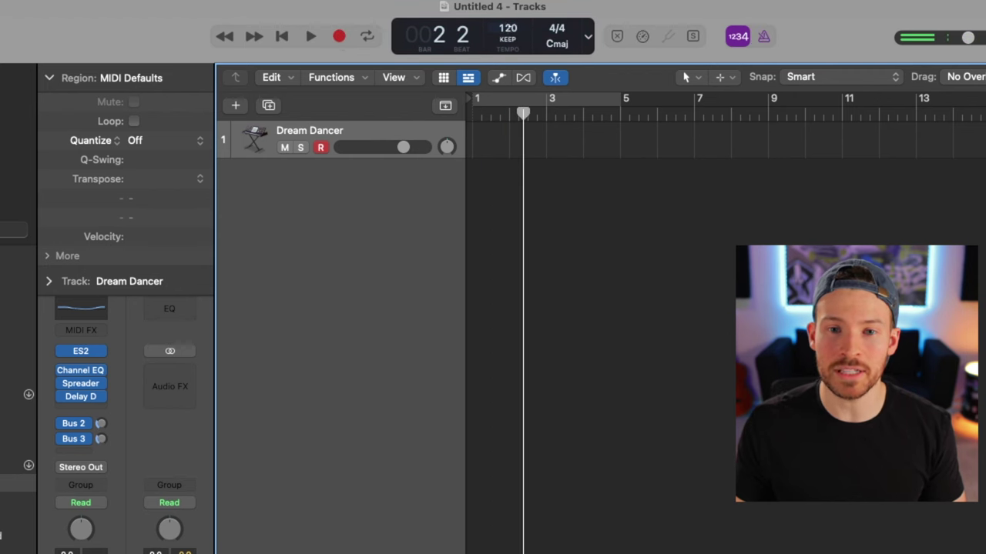
{"action": "double_click", "coordinate": [508, 28]}
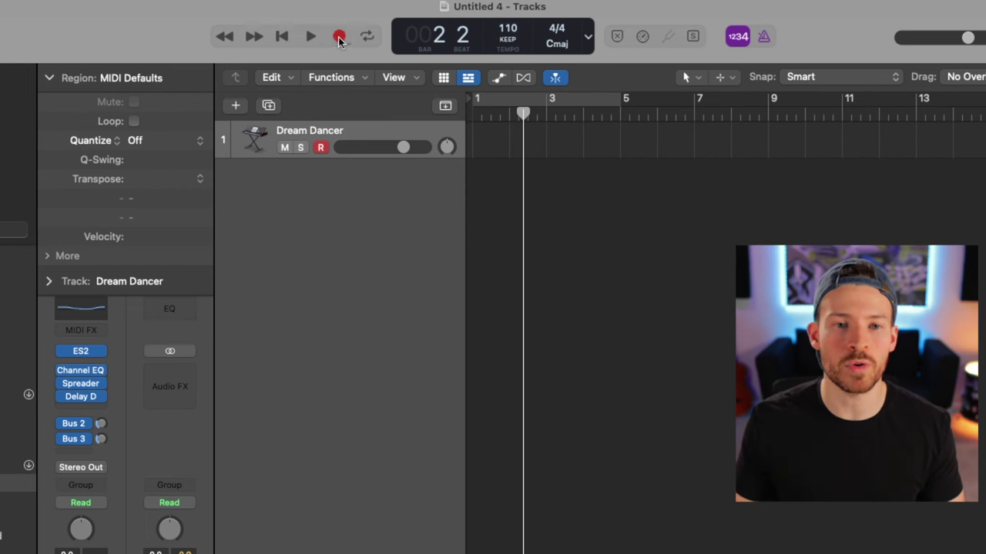
{"action": "left_click", "coordinate": [339, 37]}
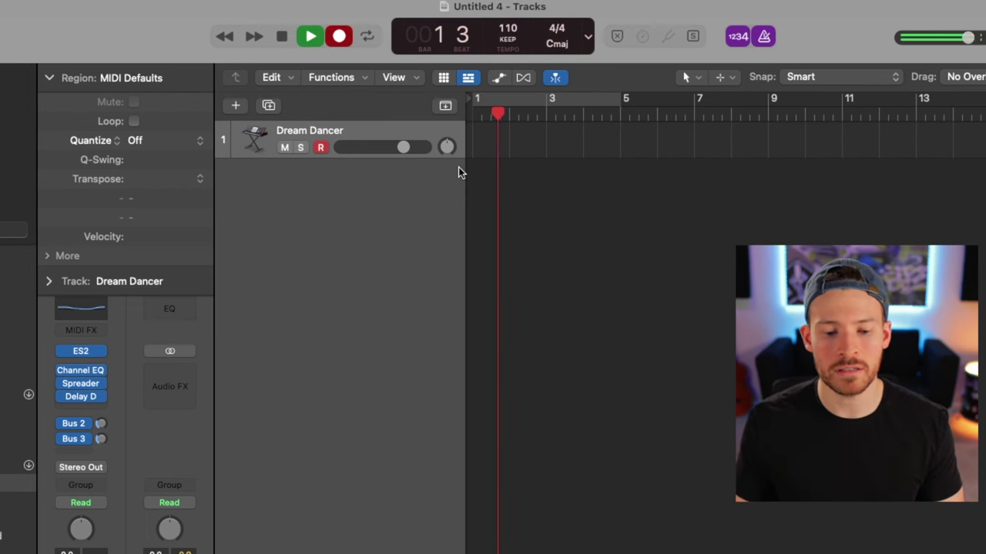
{"action": "key", "text": "space"}
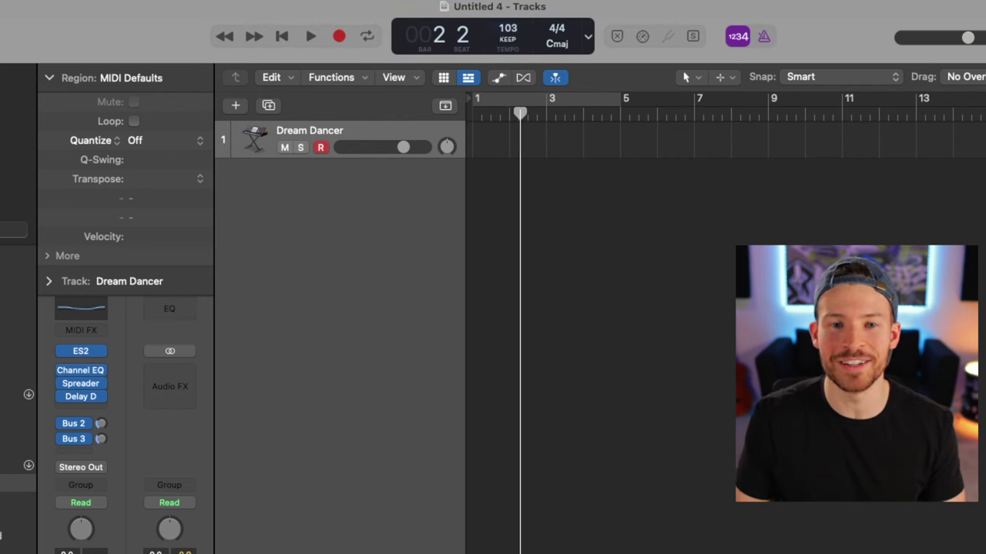
{"action": "left_click", "coordinate": [340, 38]}
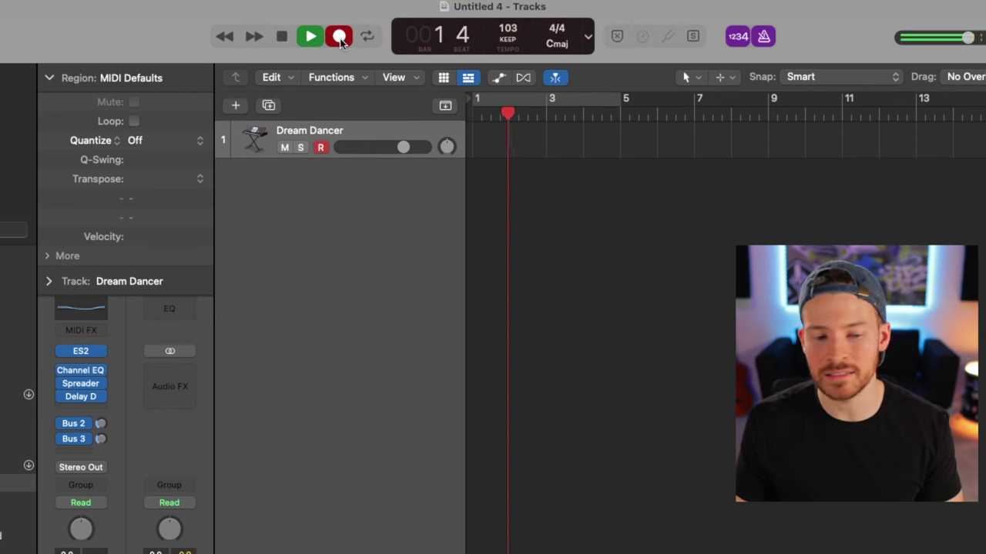
{"action": "key", "text": "space"}
{"action": "left_click", "coordinate": [59, 82]}
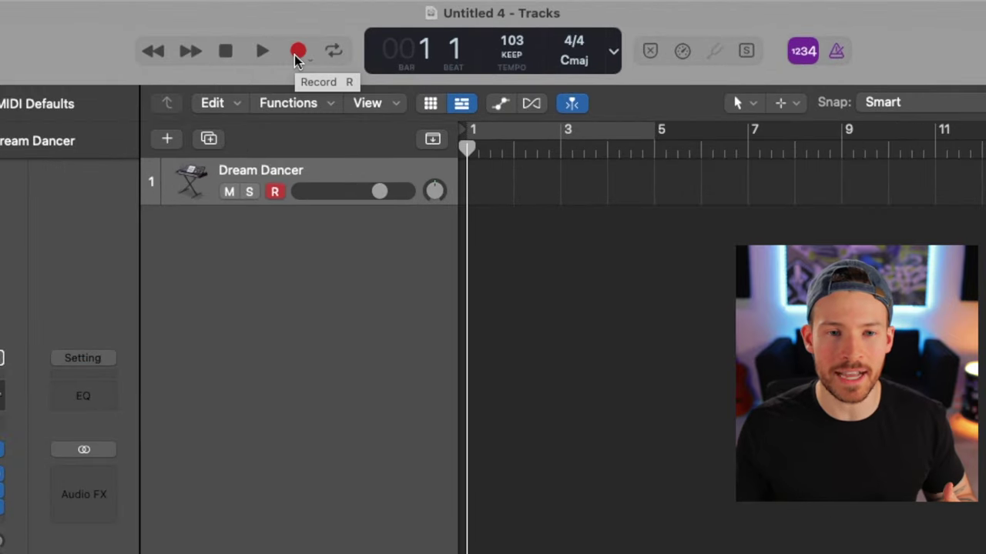
- Record the Dream Dancer part across roughly bars 3 to 7 and select the new region
{"action": "left_click", "coordinate": [297, 53]}
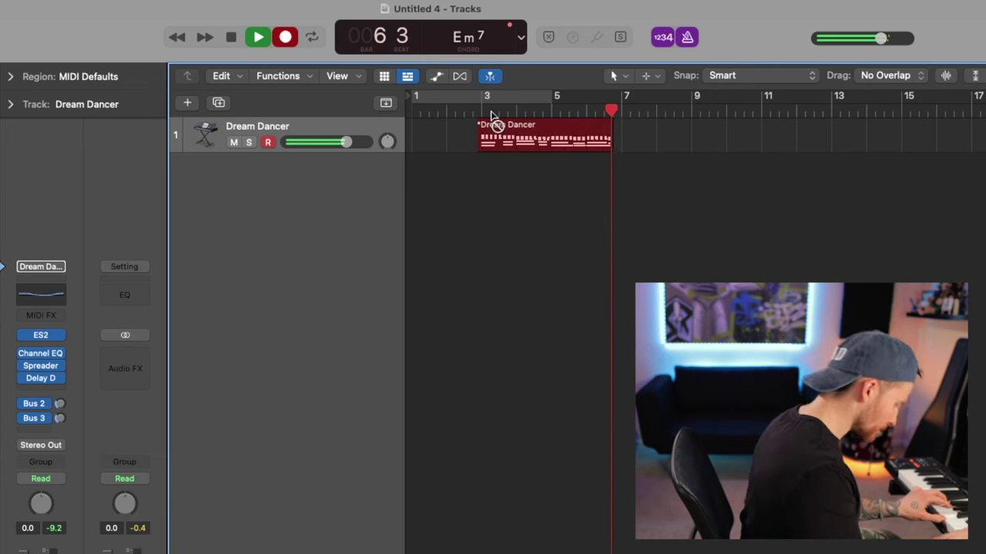
{"action": "key", "text": "space"}
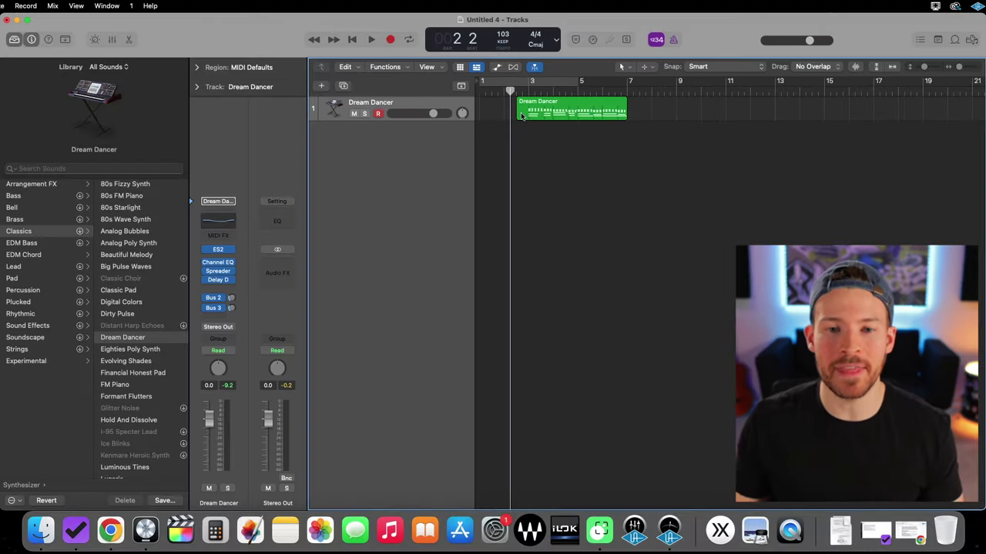
{"action": "left_click", "coordinate": [521, 116]}
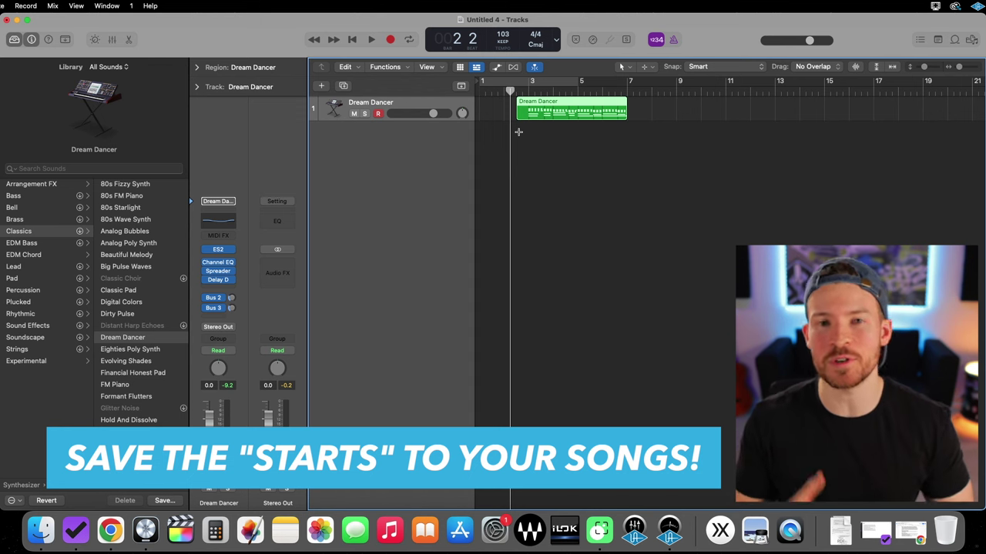
- Save the project as Synth Pluck Vibe in the LaCie drive's LOGIC PROJECTS folder
{"action": "key", "text": "super+s"}
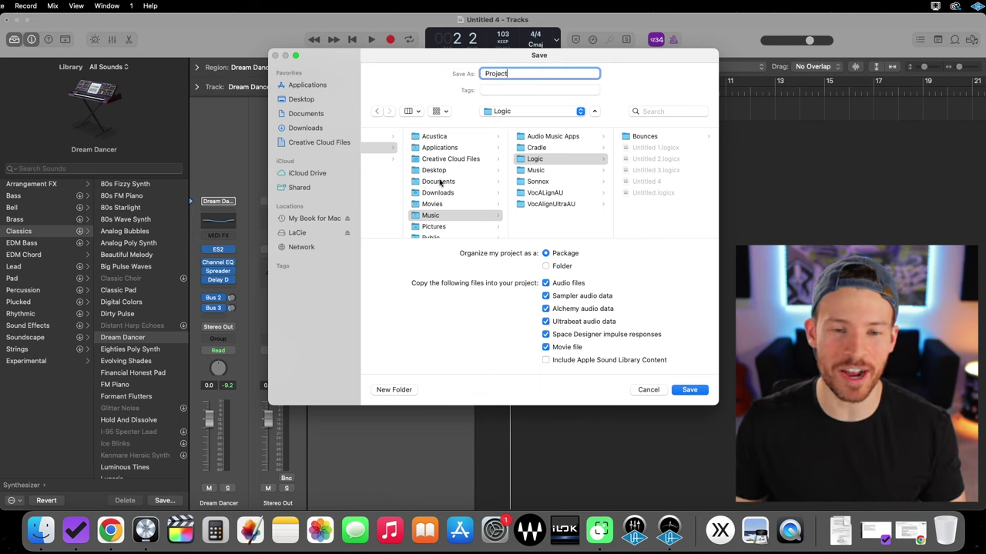
{"action": "left_click_drag", "start_coordinate": [492, 111], "coordinate": [477, 77]}
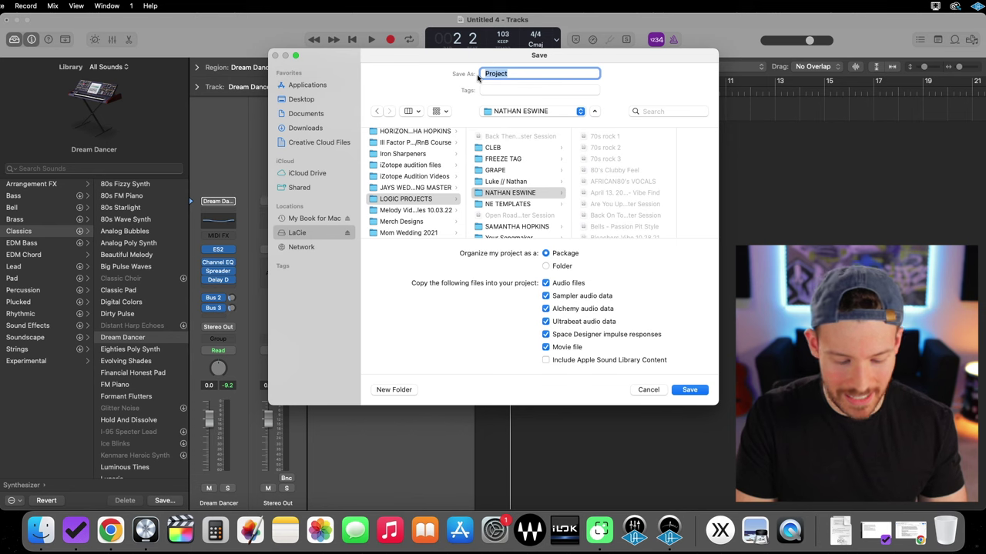
{"action": "left_click", "coordinate": [690, 390]}
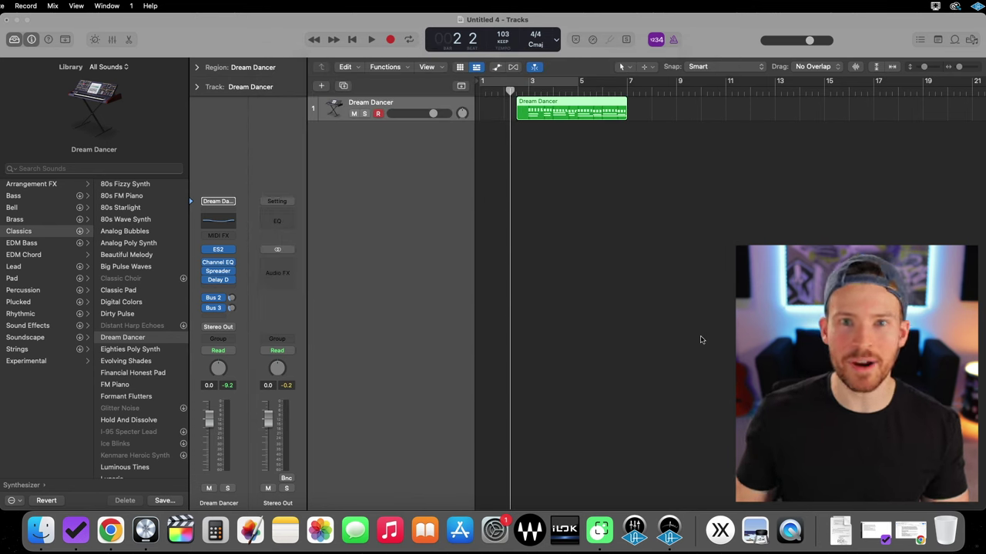
- Drag the Dream Dancer region's start slightly before bar 3, then play it back
{"action": "left_click", "coordinate": [536, 158]}
{"action": "left_click_drag", "start_coordinate": [519, 114], "coordinate": [508, 115]}
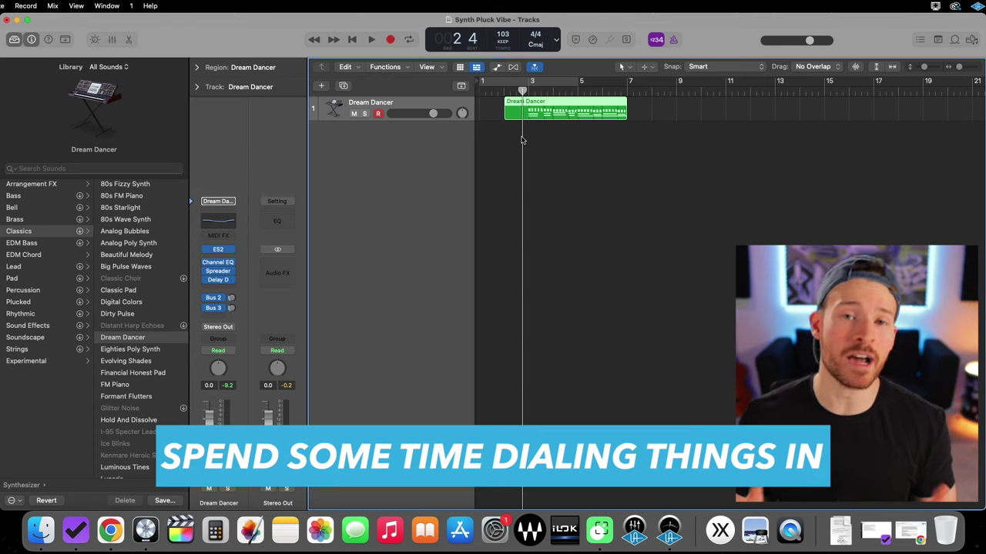
{"action": "left_click", "coordinate": [522, 140]}
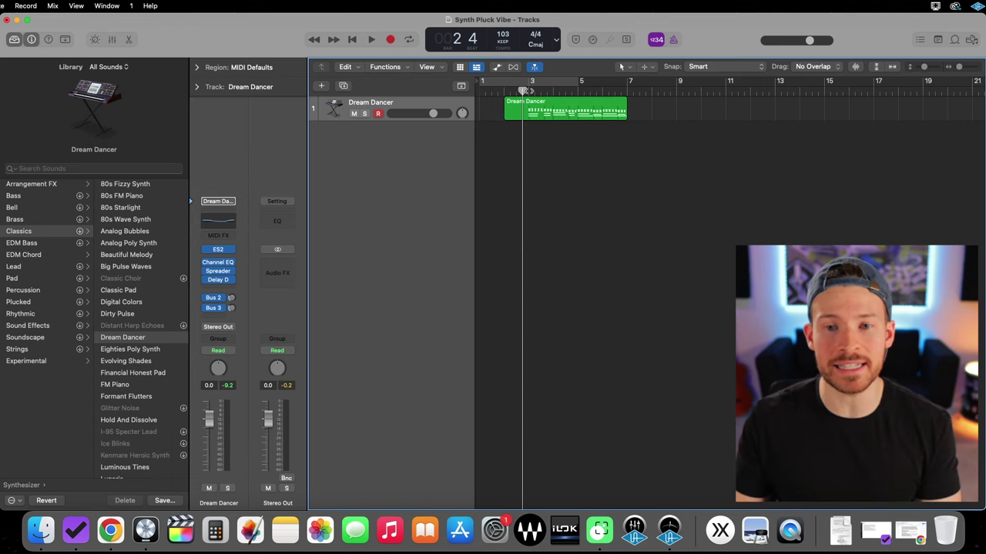
{"action": "key", "text": "space"}
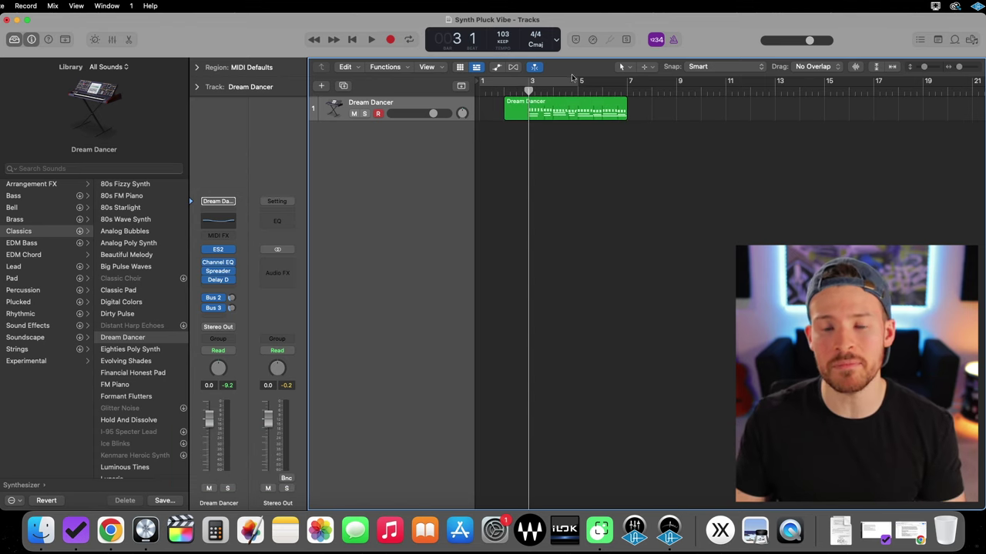
- In the Piano Roll, select all 112 notes, quantize them to 1/16 Swing A, and play
{"action": "left_click", "coordinate": [530, 111]}
{"action": "double_click", "coordinate": [529, 112]}
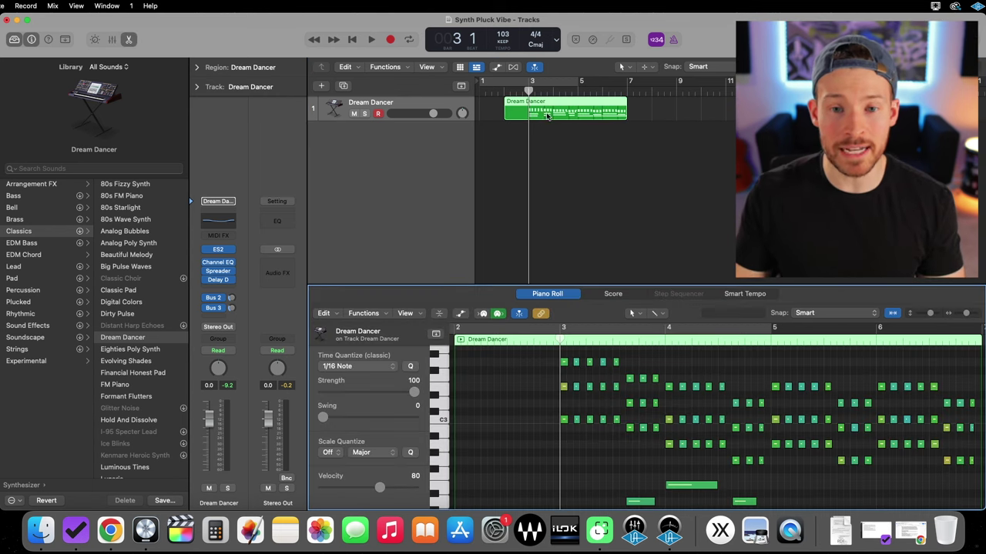
{"action": "scroll", "coordinate": [465, 360], "scroll_direction": "right", "scroll_amount": 3}
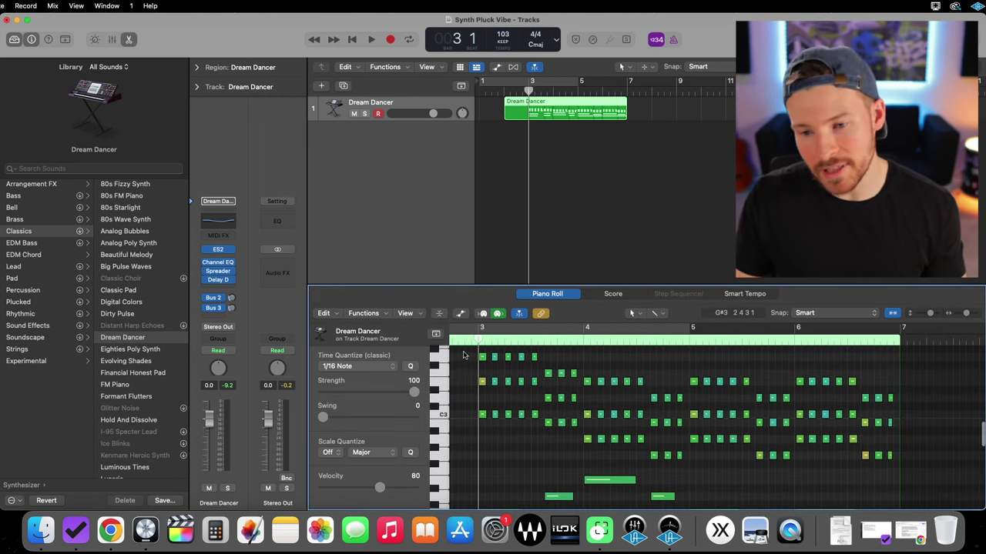
{"action": "left_click_drag", "start_coordinate": [464, 355], "coordinate": [463, 389]}
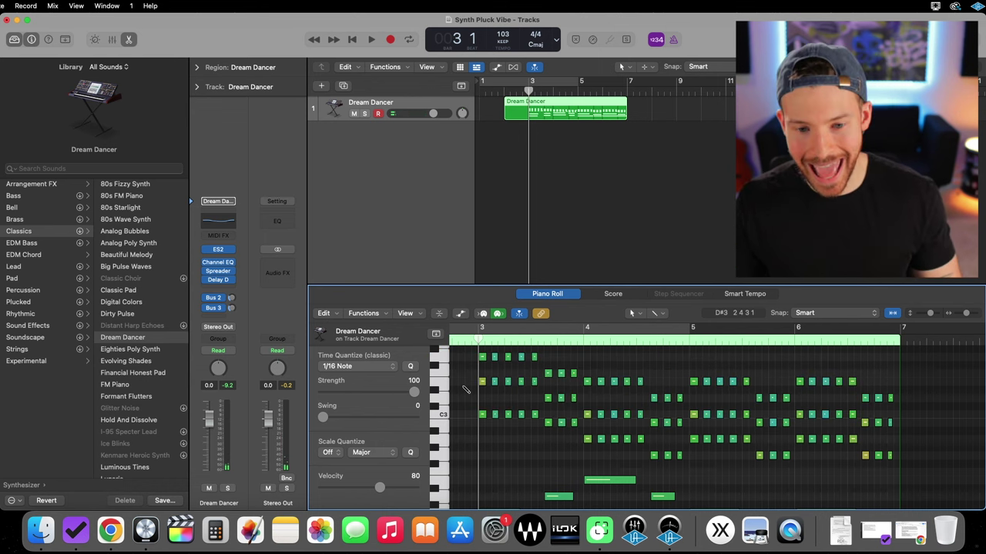
{"action": "key", "text": "super+a"}
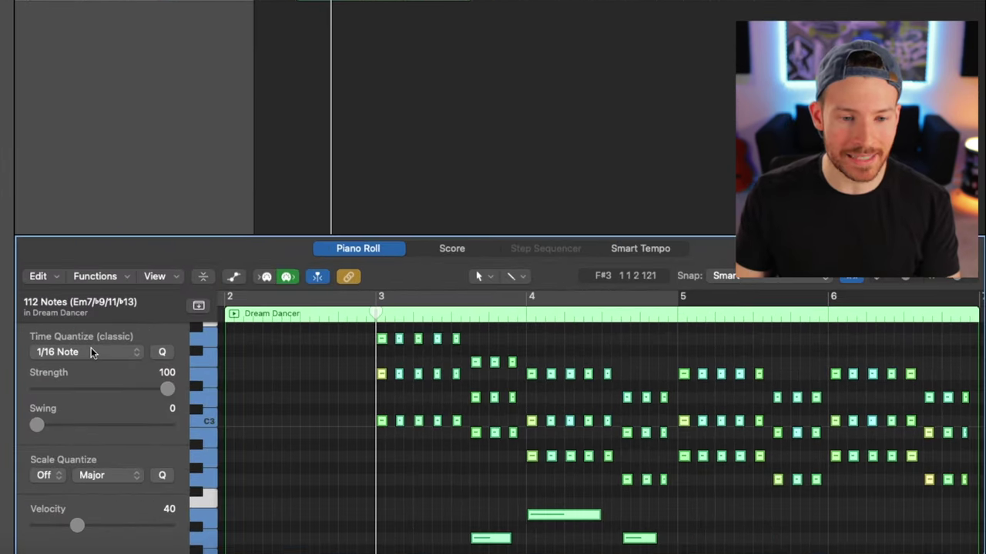
{"action": "left_click", "coordinate": [92, 352]}
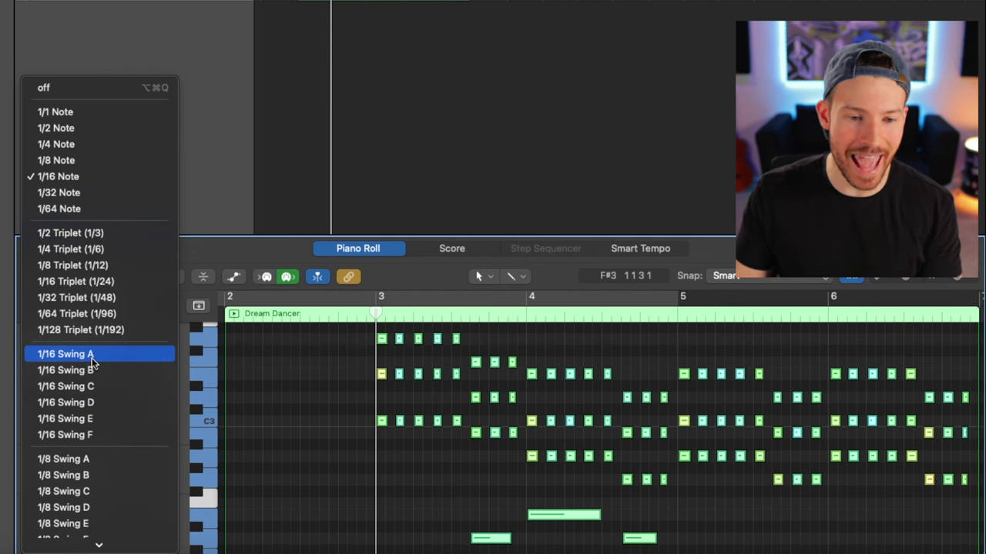
{"action": "left_click", "coordinate": [90, 358]}
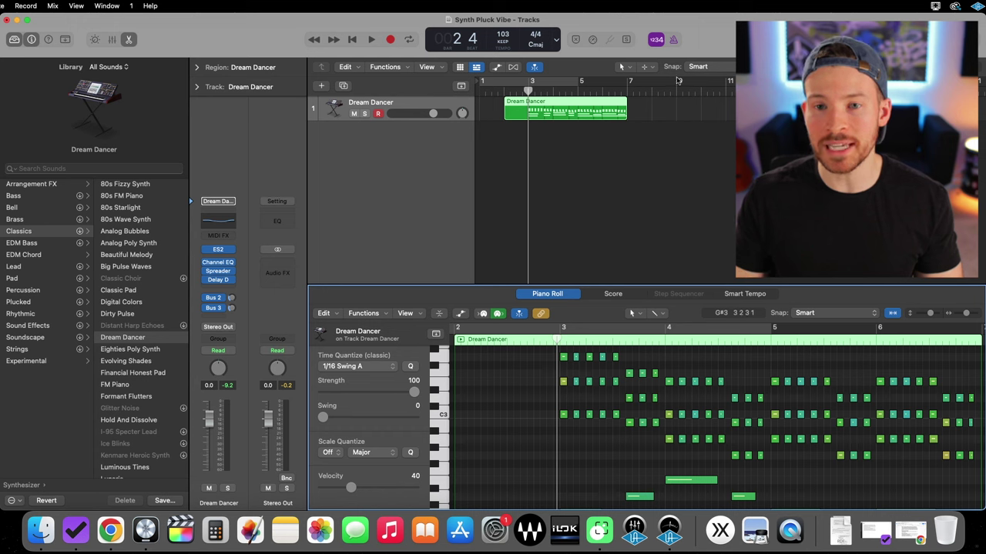
{"action": "key", "text": "space"}
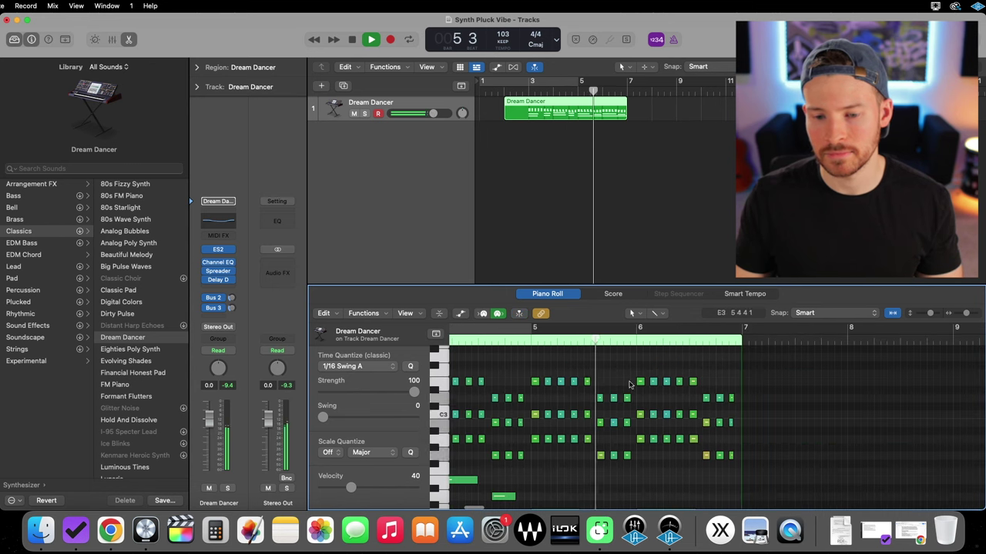
{"action": "scroll", "coordinate": [627, 385], "scroll_direction": "down", "scroll_amount": 5}
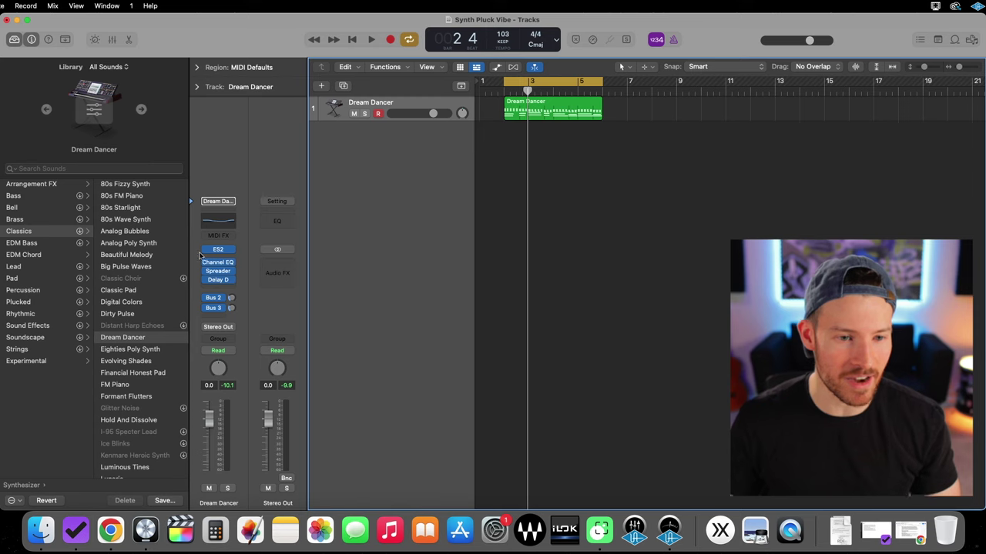
- Insert an Amps and Pedals › Pedalboard effect on Dream Dancer and start playback
{"action": "left_click", "coordinate": [231, 289]}
{"action": "mouse_move", "coordinate": [240, 376]}
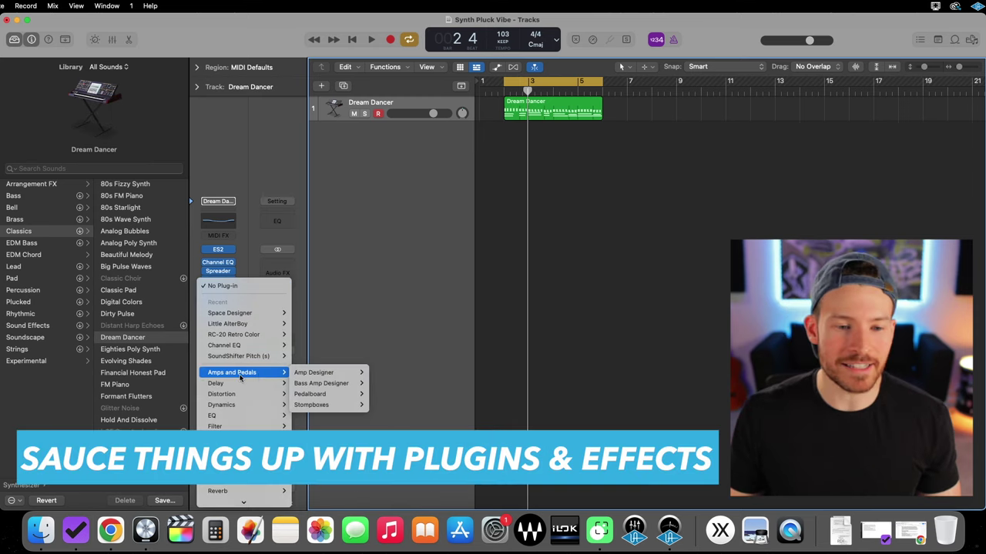
{"action": "mouse_move", "coordinate": [319, 376]}
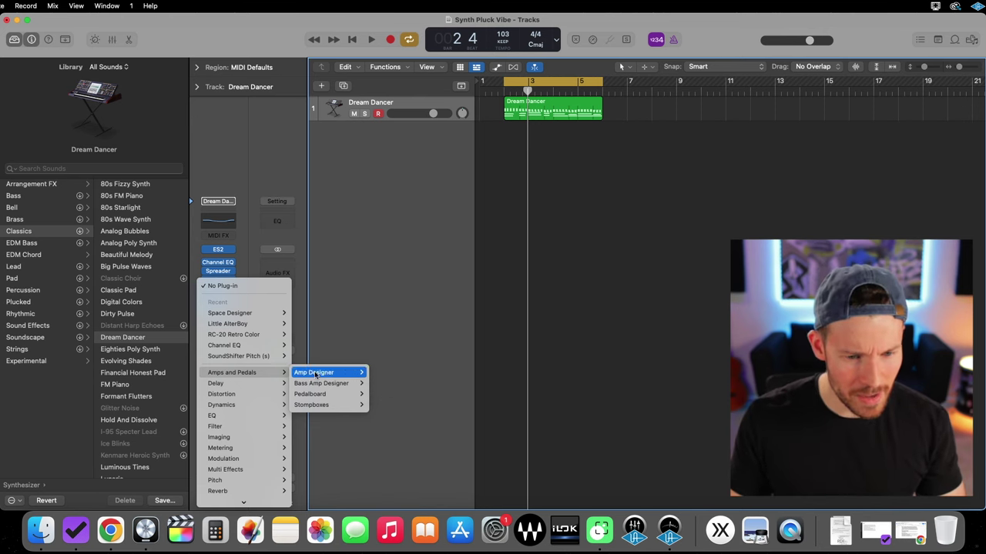
{"action": "left_click", "coordinate": [382, 395]}
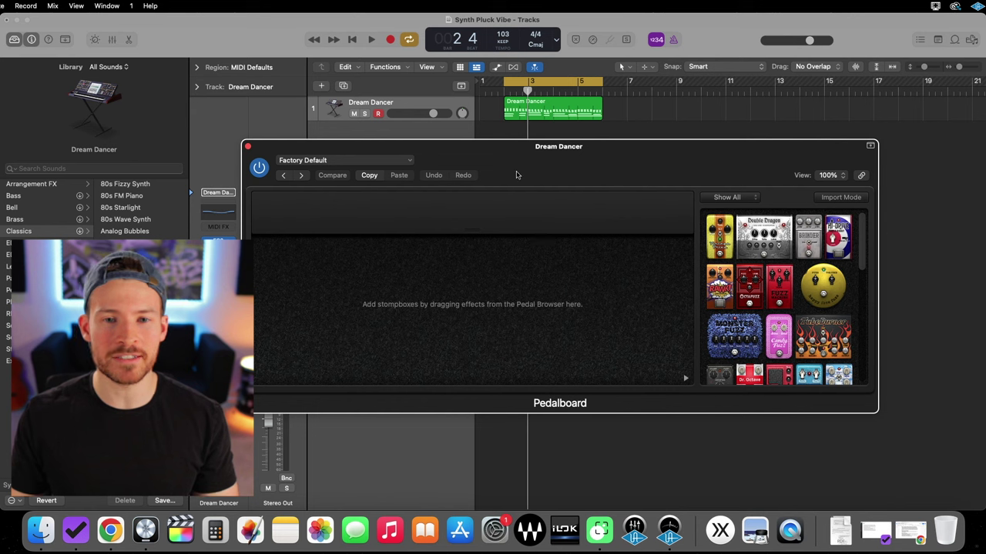
{"action": "key", "text": "space"}
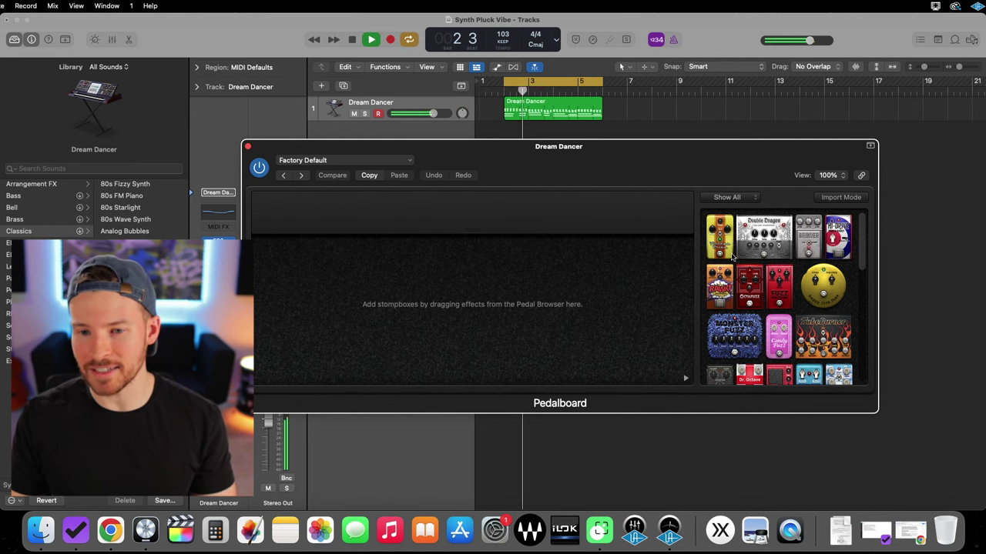
- Try the Happy Face Fuzz and Dr. Octave pedals, then keep a Trem-O-Tone pedal on the board
{"action": "scroll", "coordinate": [733, 258], "scroll_direction": "down", "scroll_amount": 5}
{"action": "scroll", "coordinate": [812, 283], "scroll_direction": "up", "scroll_amount": 5}
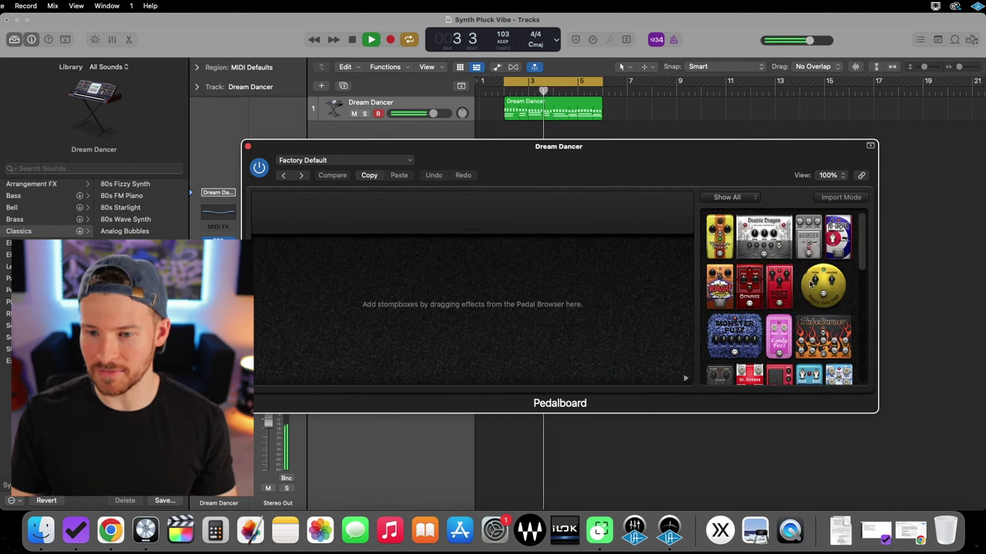
{"action": "left_click_drag", "start_coordinate": [824, 291], "coordinate": [345, 293]}
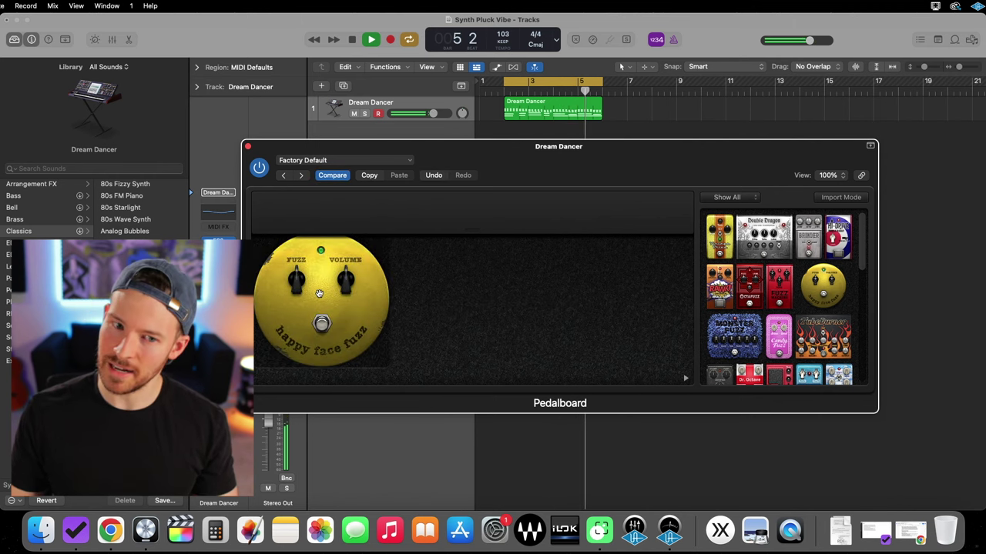
{"action": "left_click_drag", "start_coordinate": [326, 293], "coordinate": [593, 439]}
{"action": "scroll", "coordinate": [781, 276], "scroll_direction": "down", "scroll_amount": 3}
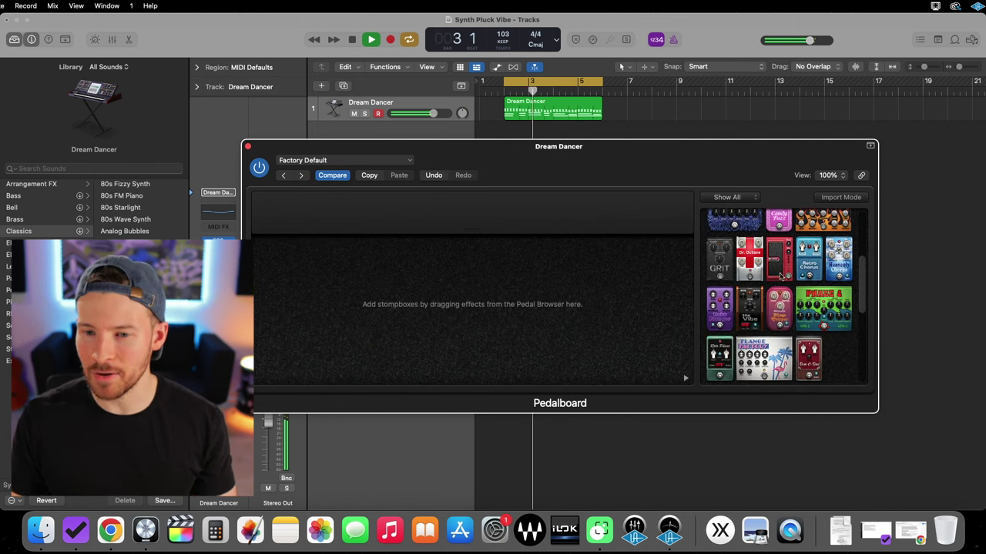
{"action": "left_click_drag", "start_coordinate": [750, 258], "coordinate": [322, 316]}
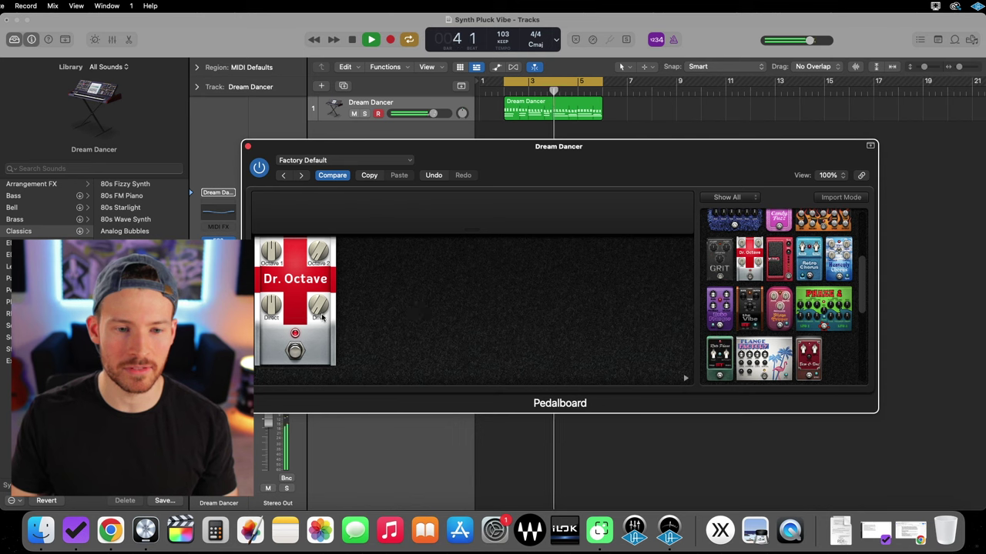
{"action": "left_click_drag", "start_coordinate": [295, 279], "coordinate": [693, 454]}
{"action": "scroll", "coordinate": [803, 329], "scroll_direction": "down", "scroll_amount": 1}
{"action": "left_click_drag", "start_coordinate": [807, 346], "coordinate": [563, 317]}
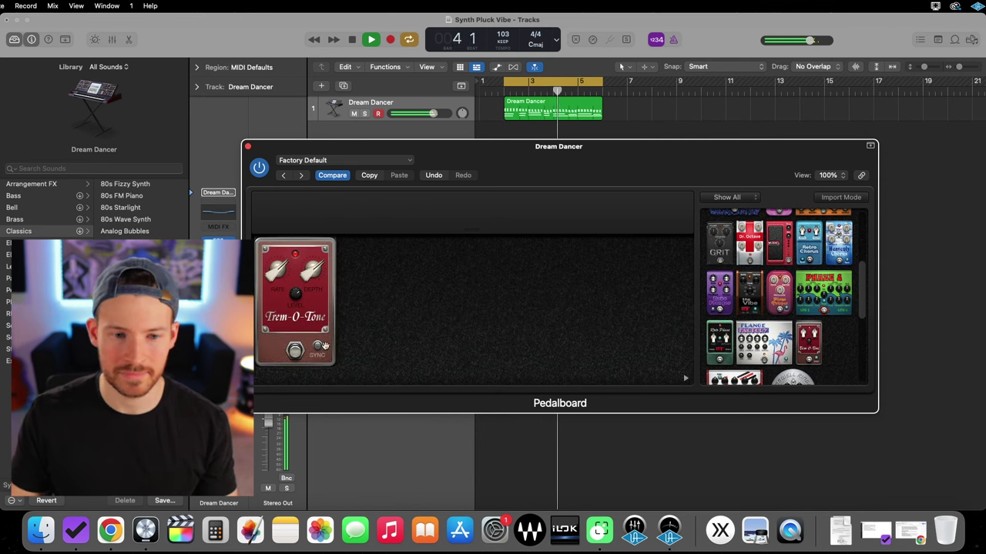
- Bypass the Pedalboard to compare the sound, then restart playback
{"action": "left_click", "coordinate": [260, 168]}
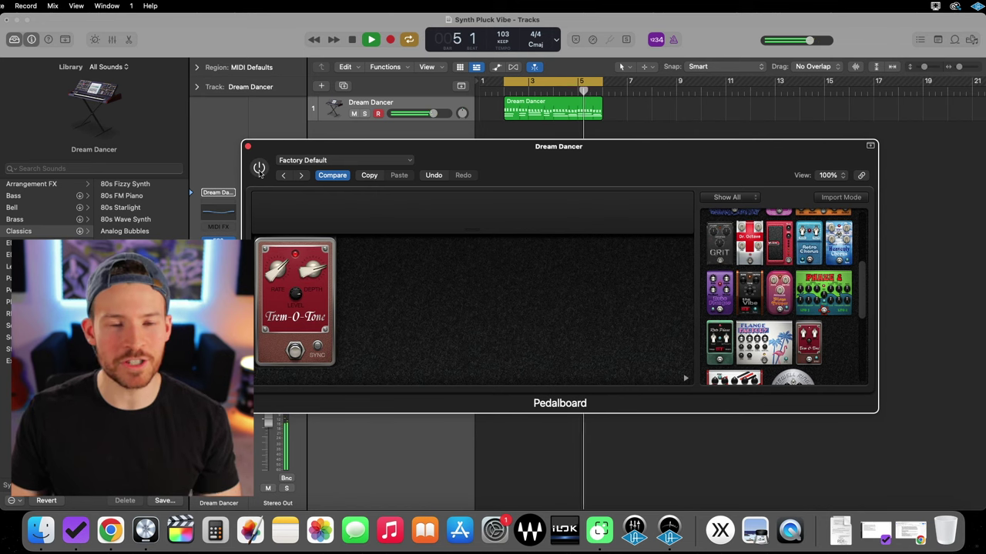
{"action": "key", "text": "space"}
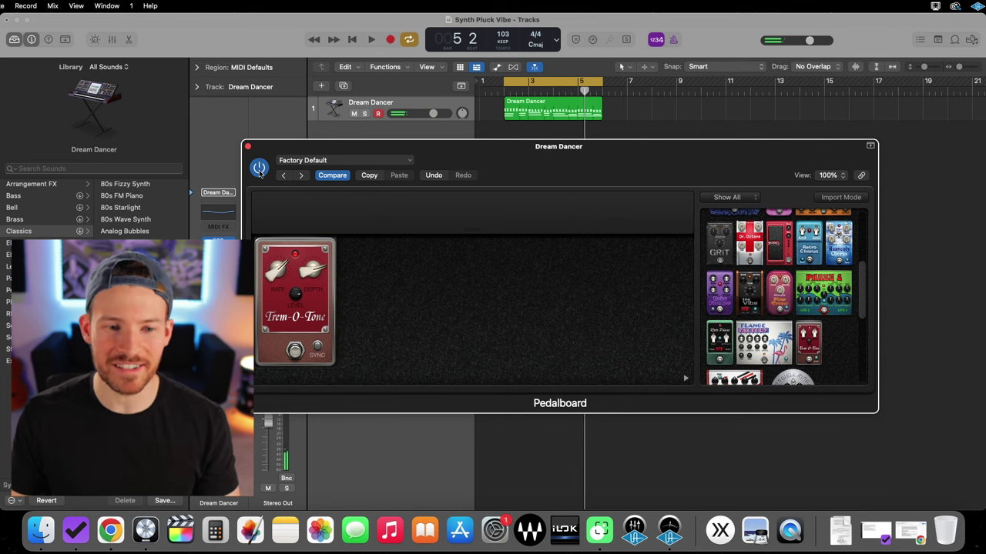
{"action": "key", "text": "space"}
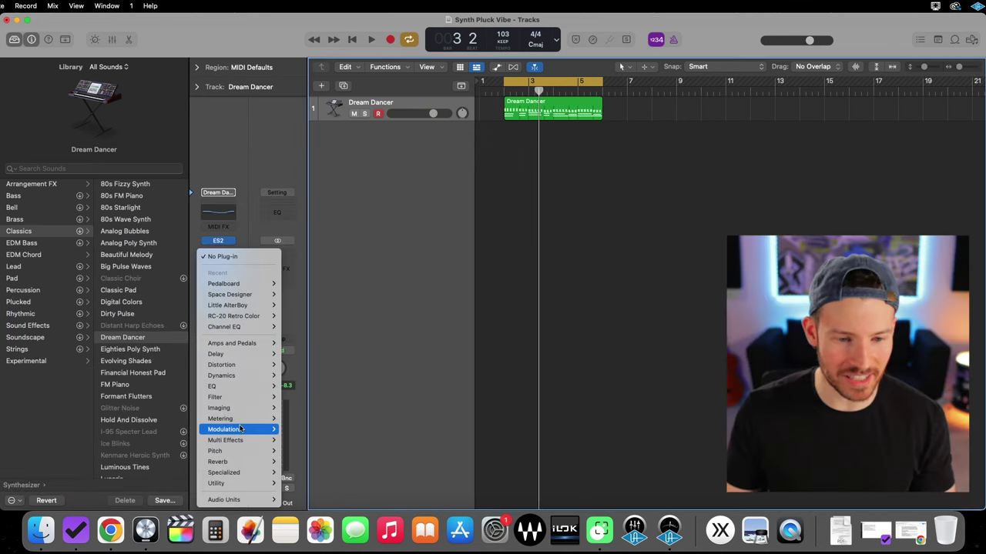
- Insert Phat FX in stereo on Dream Dancer and drag the XY puck down during playback
{"action": "mouse_move", "coordinate": [244, 439]}
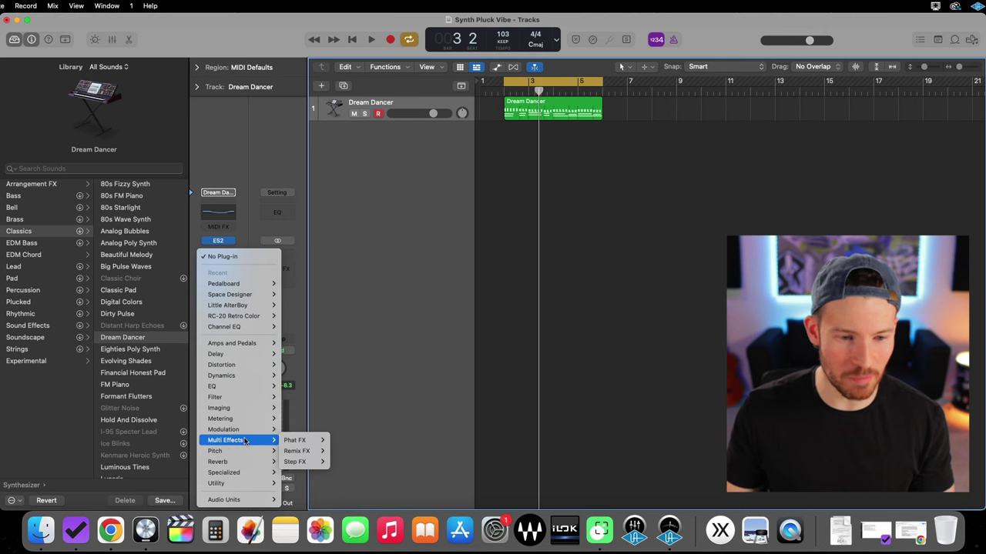
{"action": "mouse_move", "coordinate": [300, 440]}
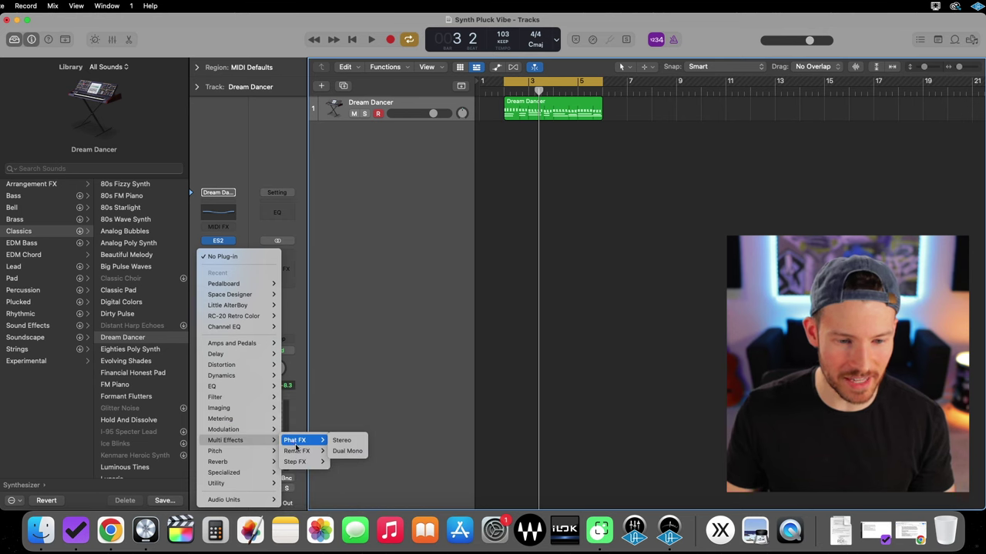
{"action": "left_click", "coordinate": [340, 442]}
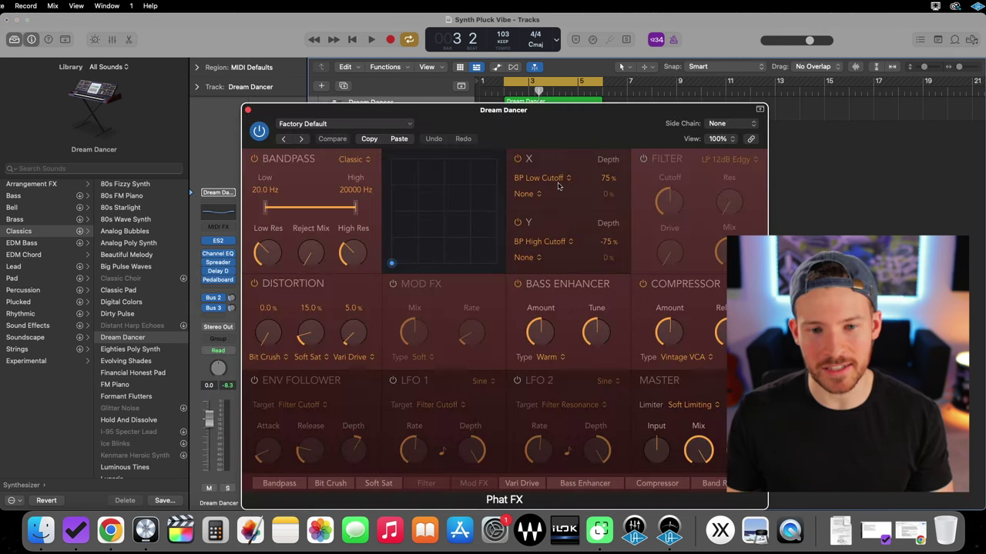
{"action": "key", "text": "space"}
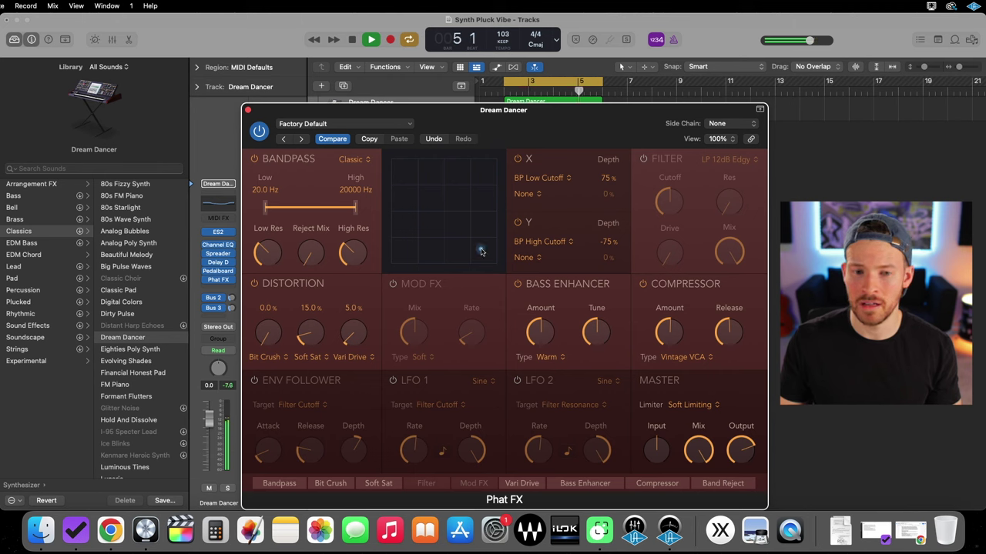
{"action": "left_click_drag", "start_coordinate": [432, 202], "coordinate": [432, 221]}
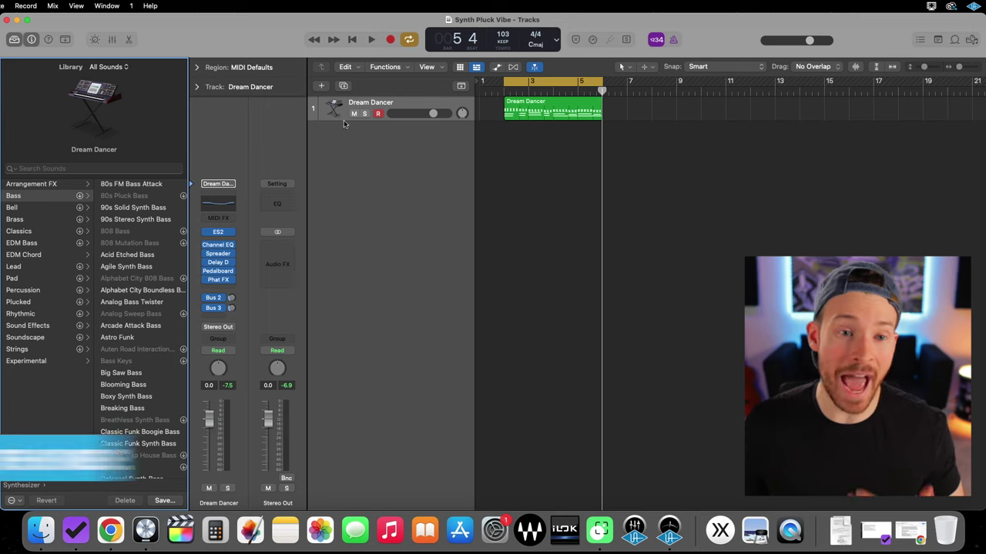
- Start a new Software Instrument track and pick Alchemy from its Instrument pop-up
{"action": "left_click", "coordinate": [323, 89]}
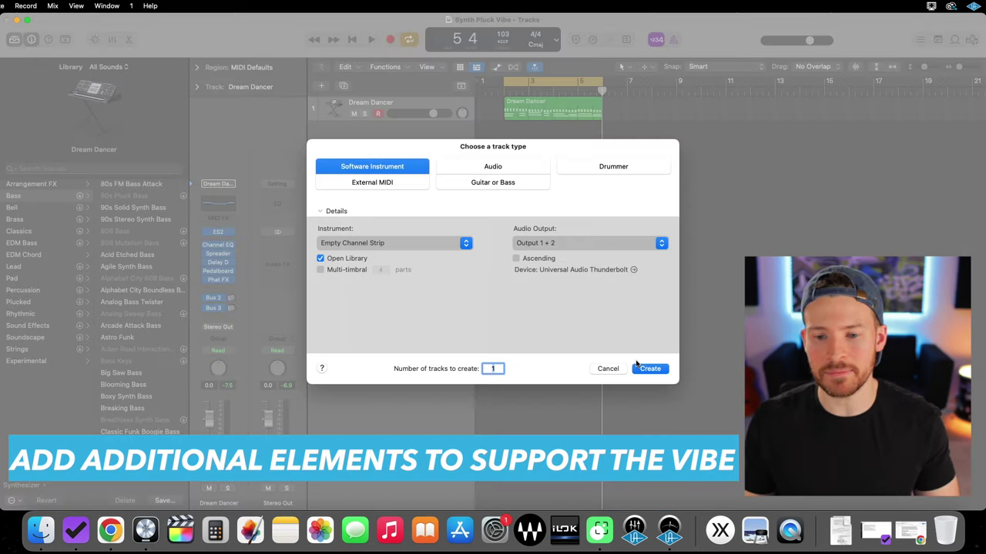
{"action": "left_click", "coordinate": [372, 244]}
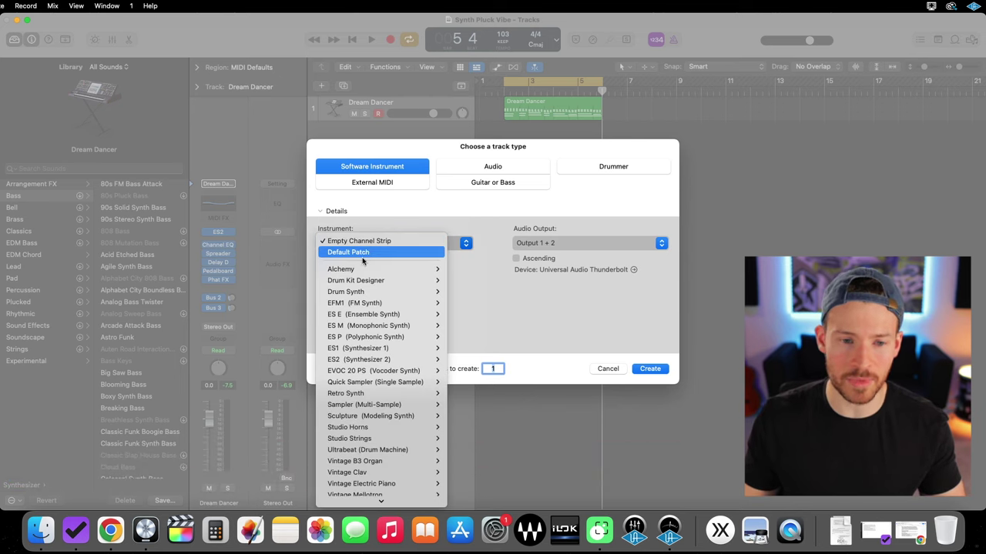
{"action": "mouse_move", "coordinate": [357, 271]}
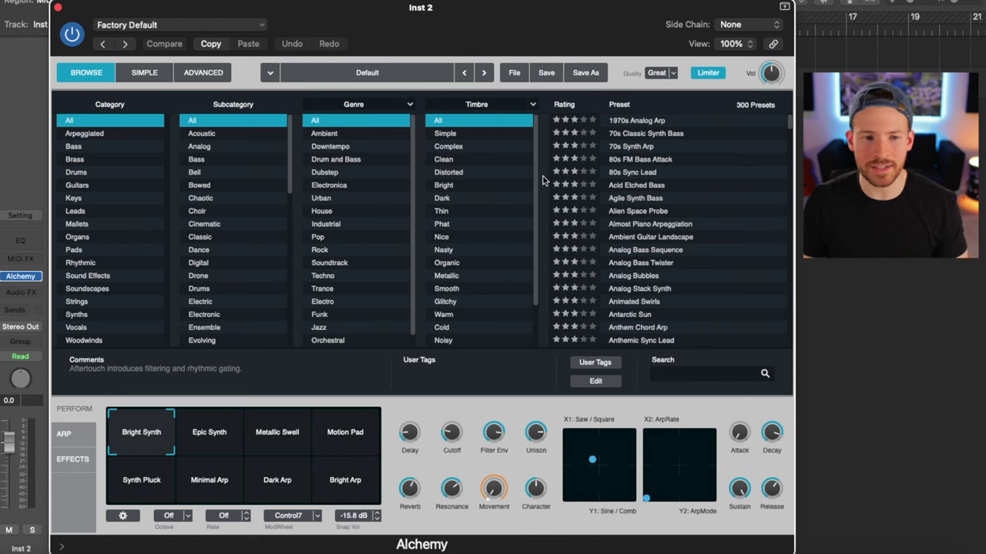
- Filter Alchemy presets to Bass › Sub, audition Deep Sub Bass, then load Heavy Sub Bass
{"action": "left_click", "coordinate": [92, 147]}
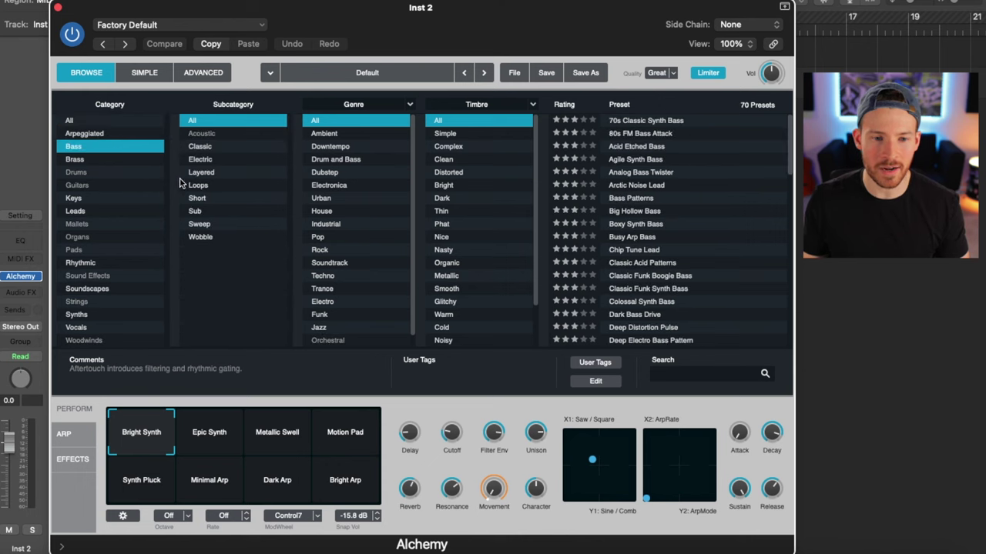
{"action": "left_click", "coordinate": [198, 211]}
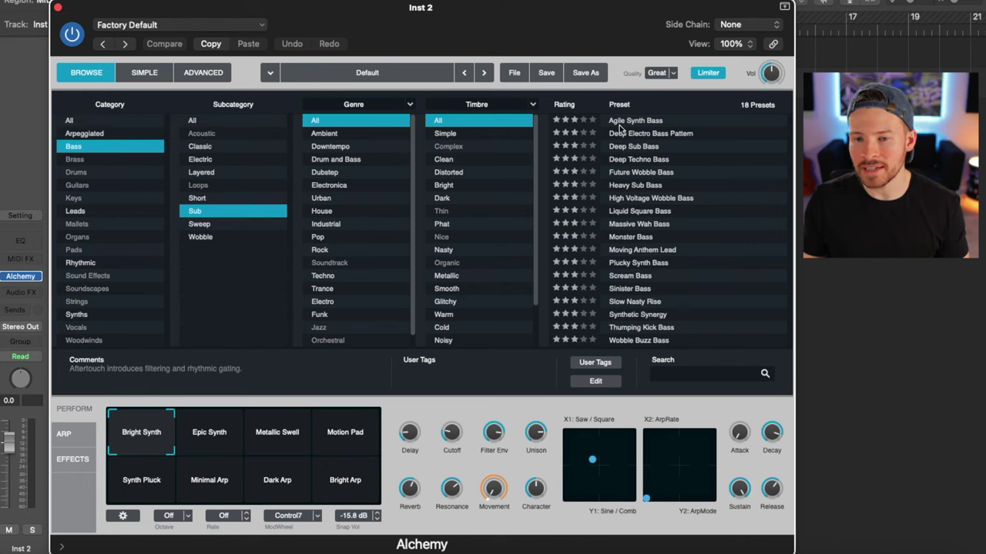
{"action": "left_click", "coordinate": [623, 147]}
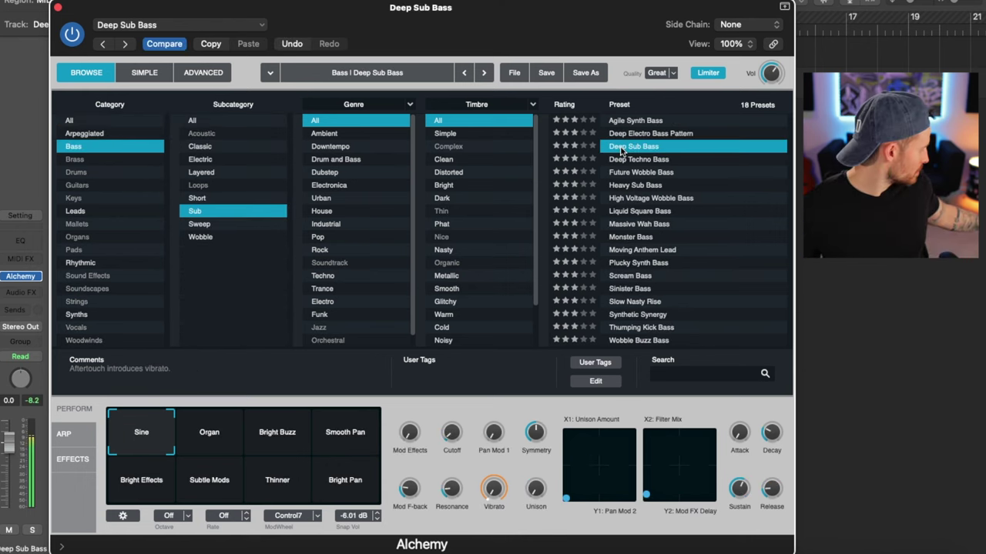
{"action": "left_click", "coordinate": [636, 186]}
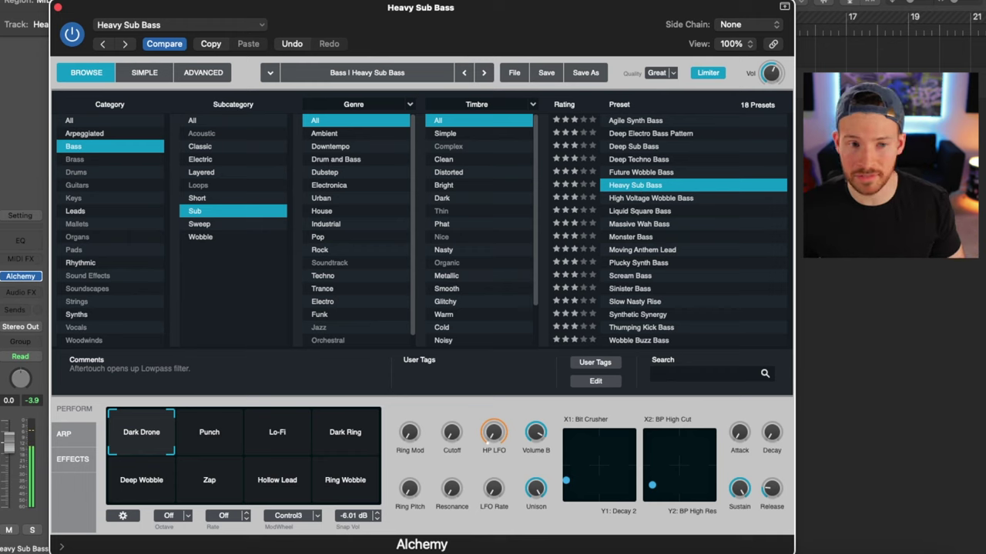
- Close Alchemy and record a bass part on the Heavy Sub Bass track
{"action": "left_click", "coordinate": [57, 6]}
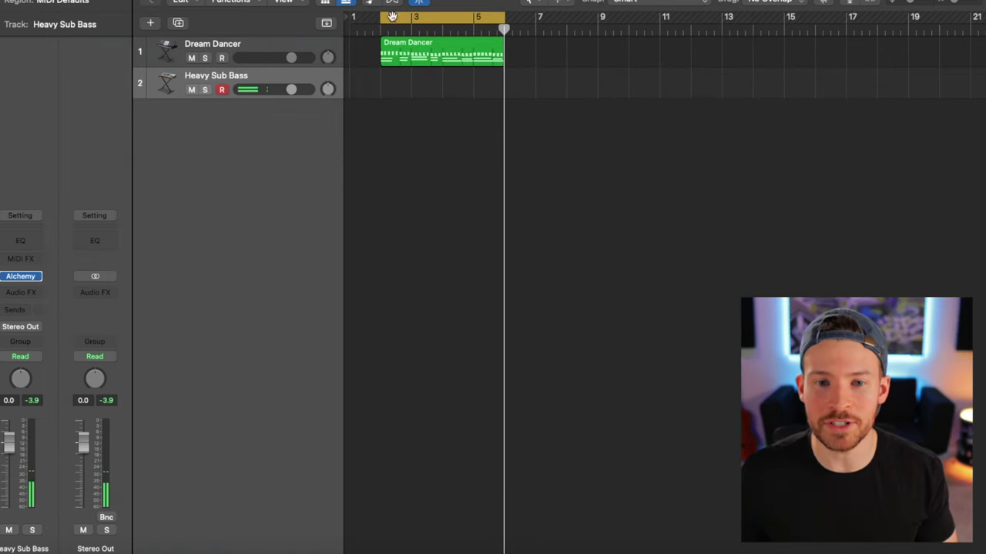
{"action": "key", "text": "r"}
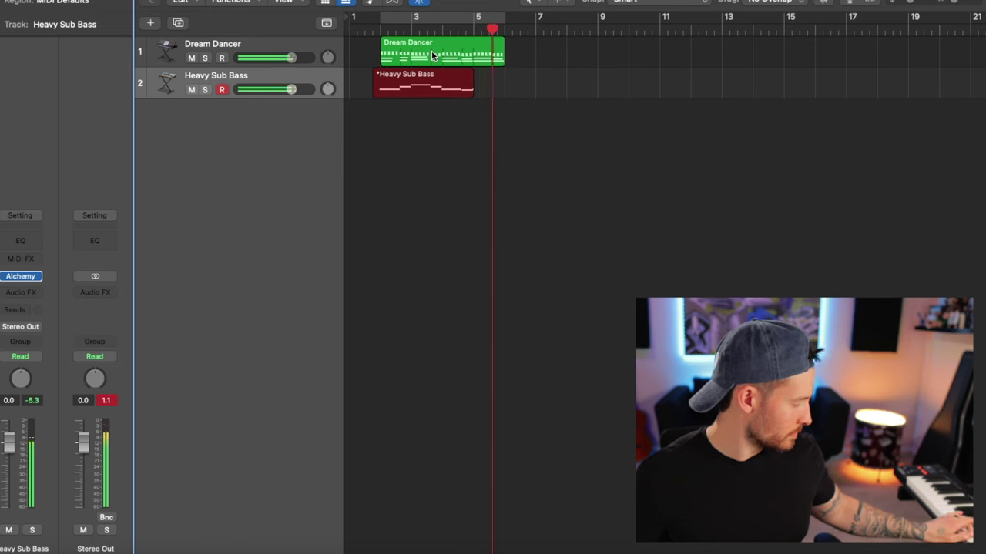
{"action": "key", "text": "space"}
- Quantize all the recorded bass notes to the grid and turn down the track volume
{"action": "key", "text": "e"}
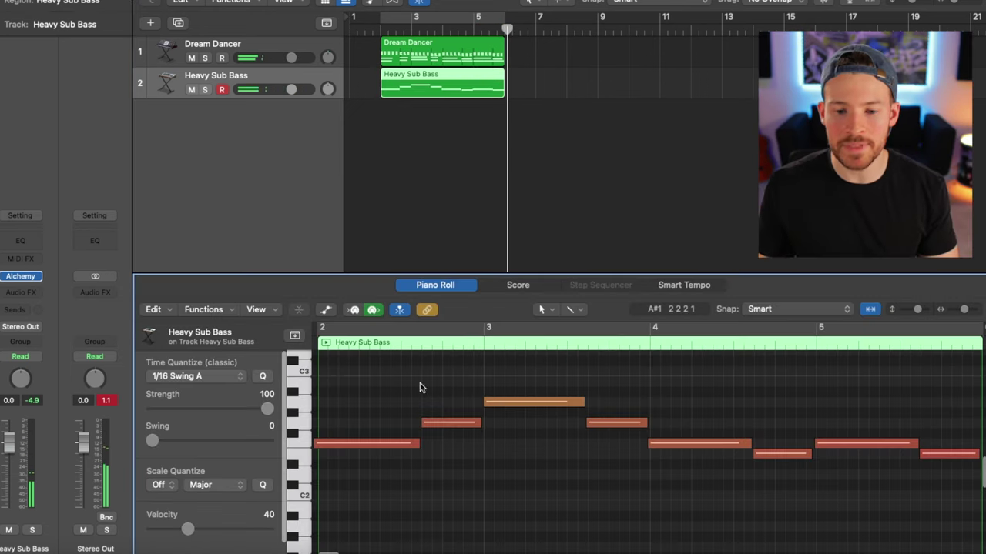
{"action": "key", "text": "super+a"}
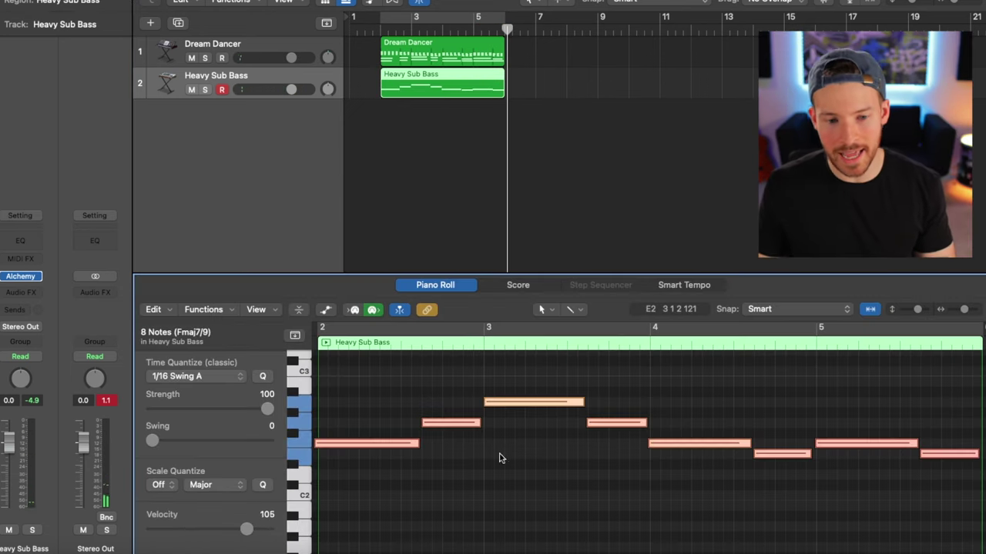
{"action": "left_click", "coordinate": [263, 375]}
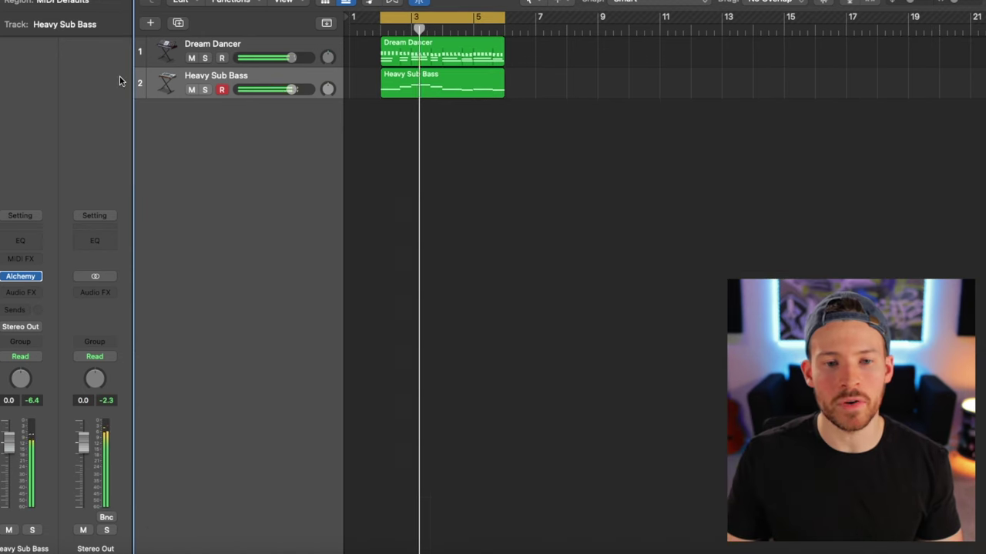
{"action": "left_click_drag", "start_coordinate": [290, 90], "coordinate": [267, 90]}
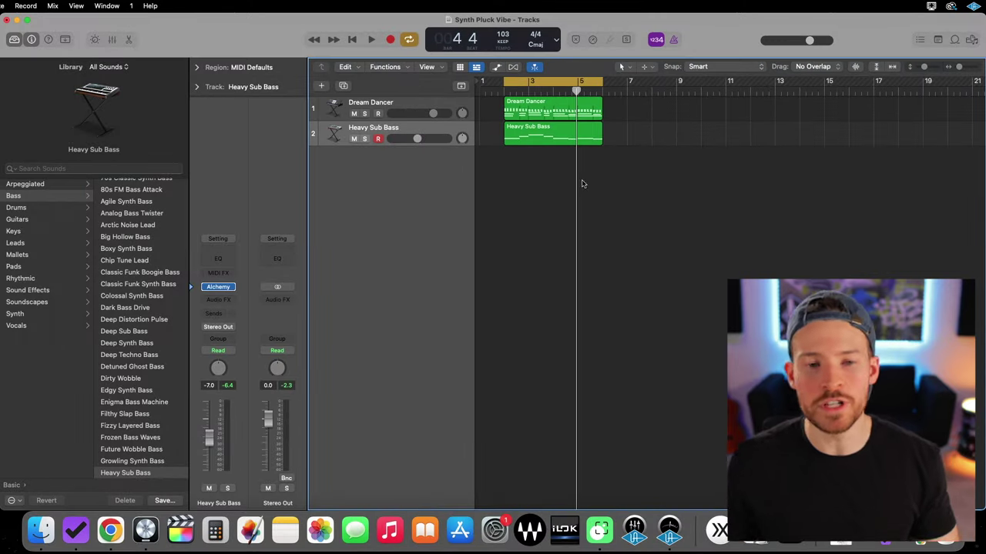
- Create a new Software Instrument track with an Empty Channel Strip
{"action": "left_click", "coordinate": [322, 88]}
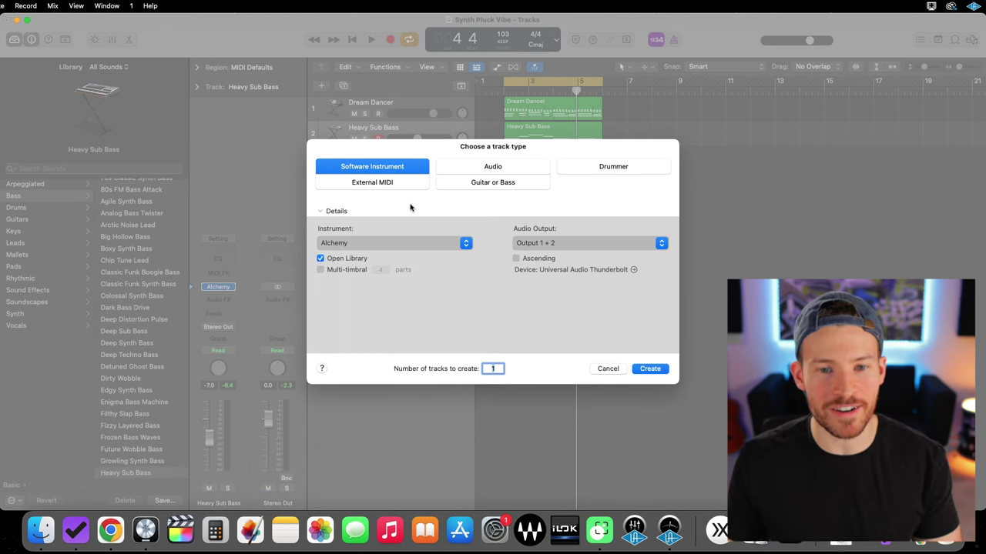
{"action": "left_click", "coordinate": [409, 243]}
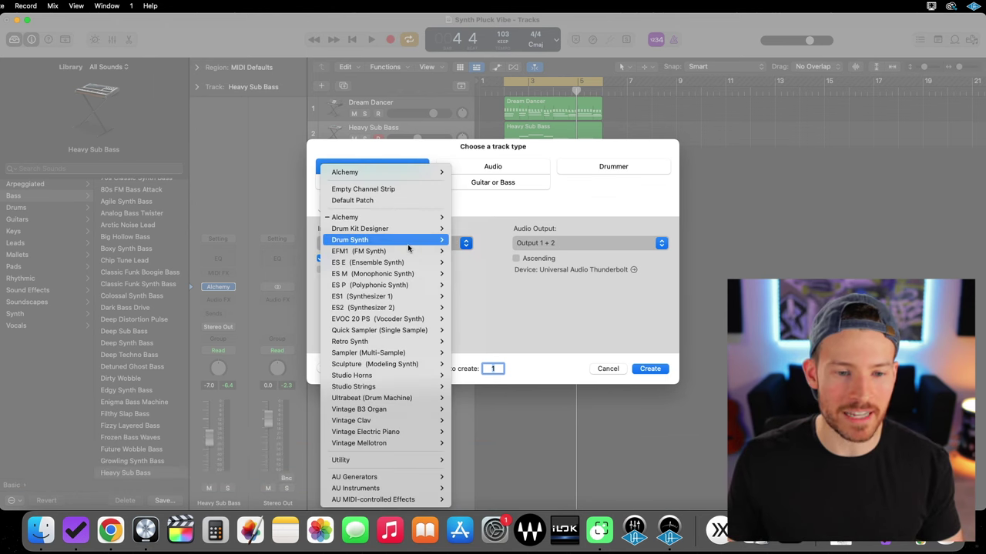
{"action": "left_click", "coordinate": [374, 188]}
{"action": "key", "text": "Return"}
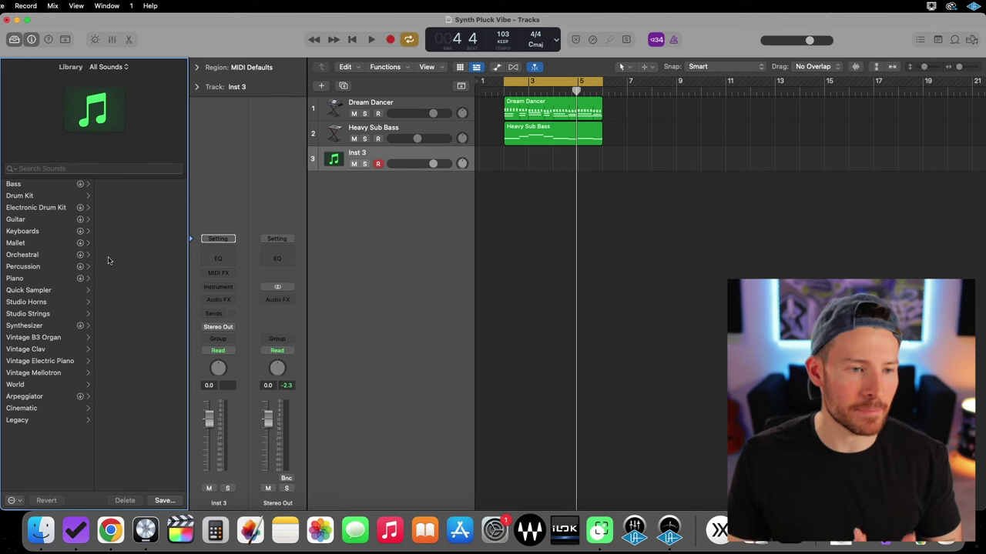
- Load Electronic Drum Kit › 808 Flex, nudge its volume up slightly, and play back
{"action": "left_click", "coordinate": [32, 209]}
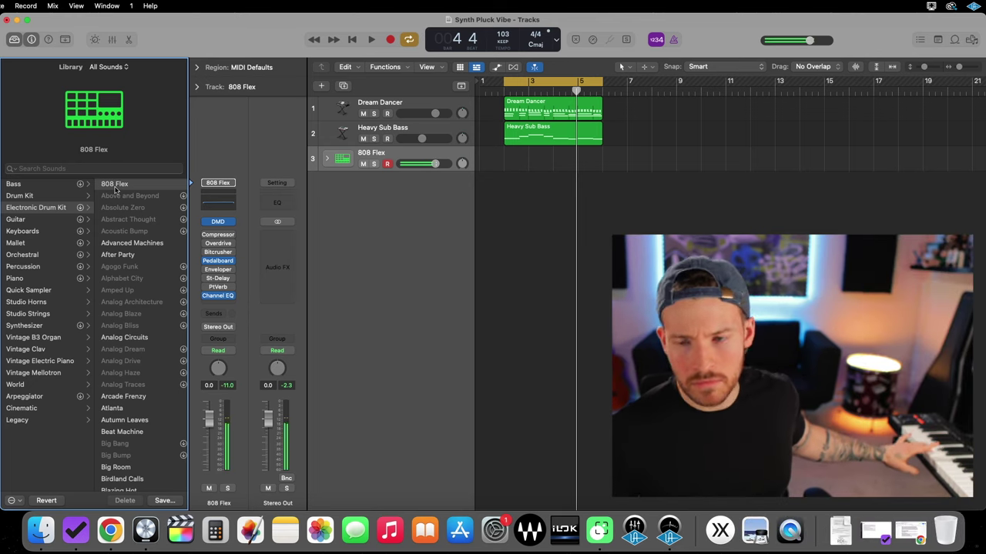
{"action": "left_click_drag", "start_coordinate": [435, 163], "coordinate": [438, 163]}
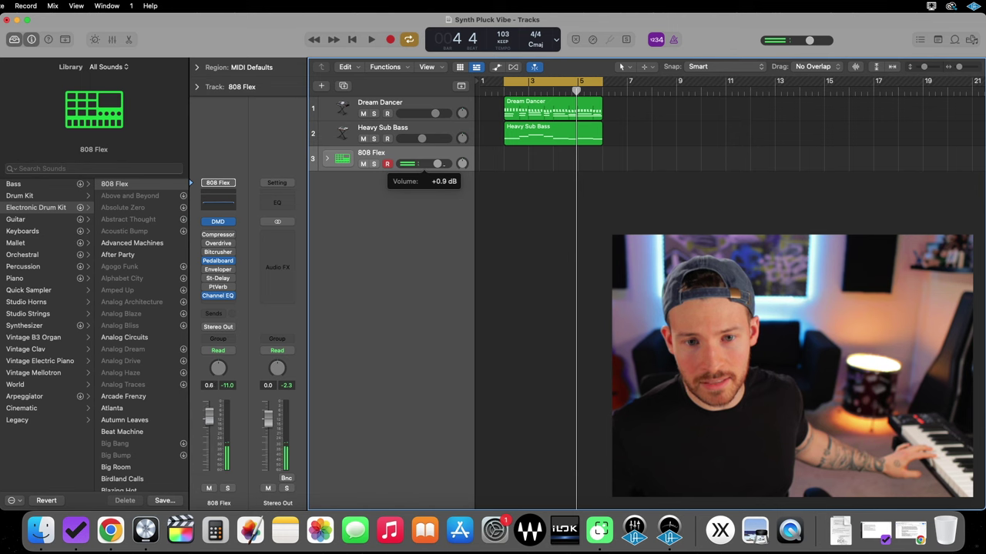
{"action": "key", "text": "space"}
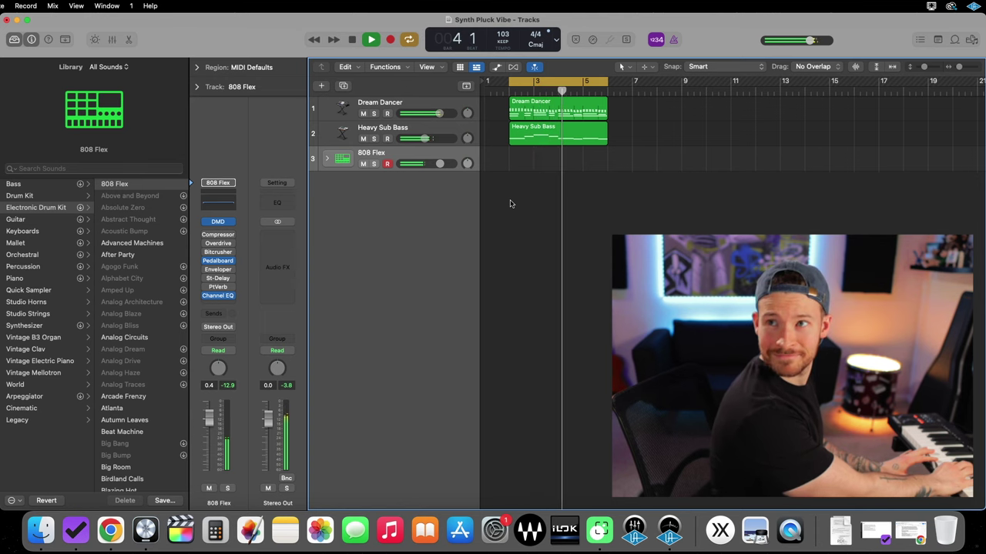
- Record an 808 Flex drum take and review it in the Piano Roll with cycle playback
{"action": "key", "text": "space"}
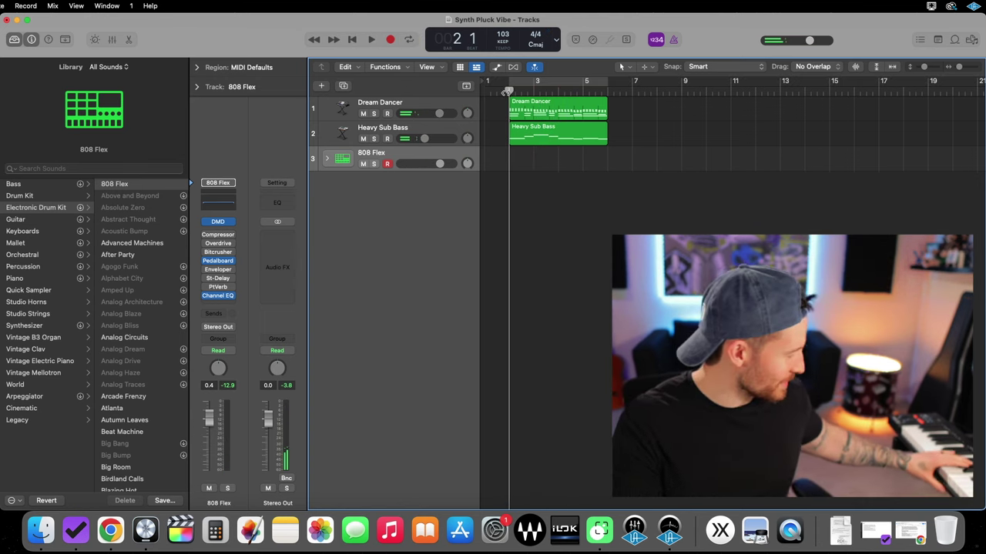
{"action": "key", "text": "r"}
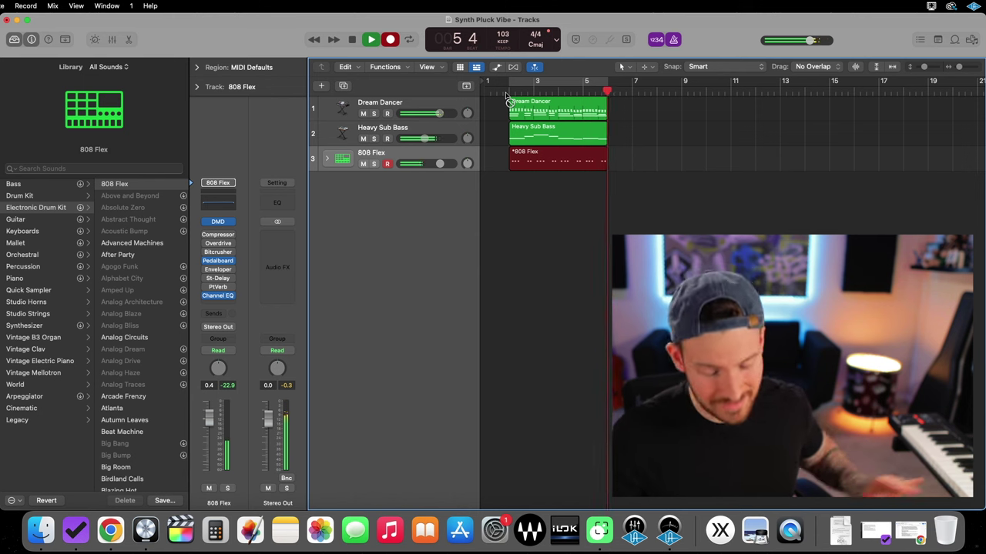
{"action": "key", "text": "space"}
{"action": "key", "text": "p"}
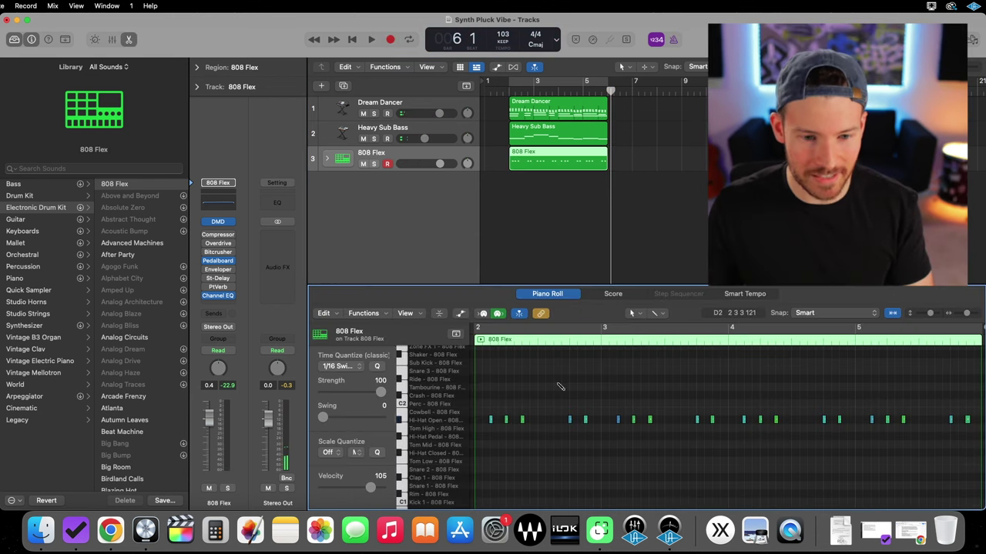
{"action": "key", "text": "super+a"}
{"action": "key", "text": "super+u"}
{"action": "key", "text": "space"}
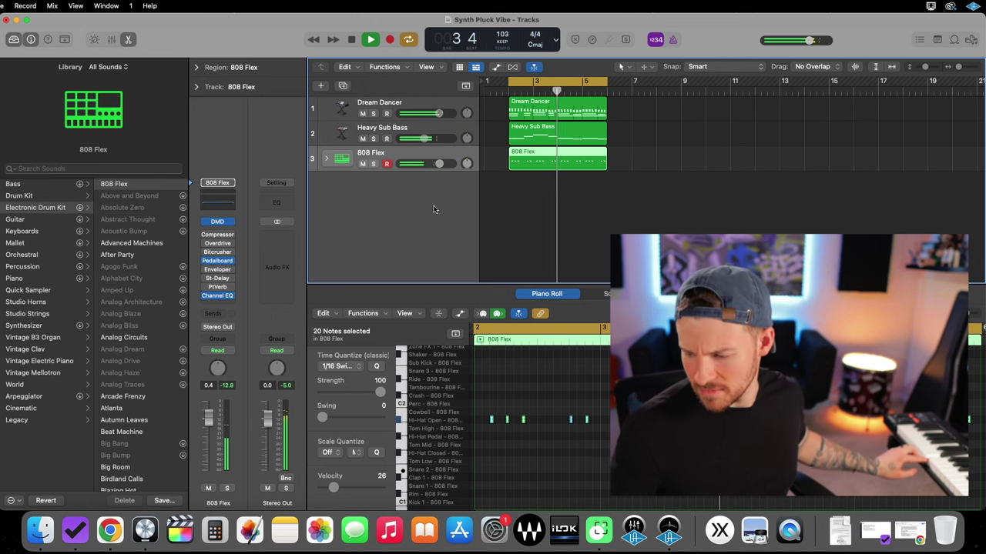
{"action": "key", "text": "space"}
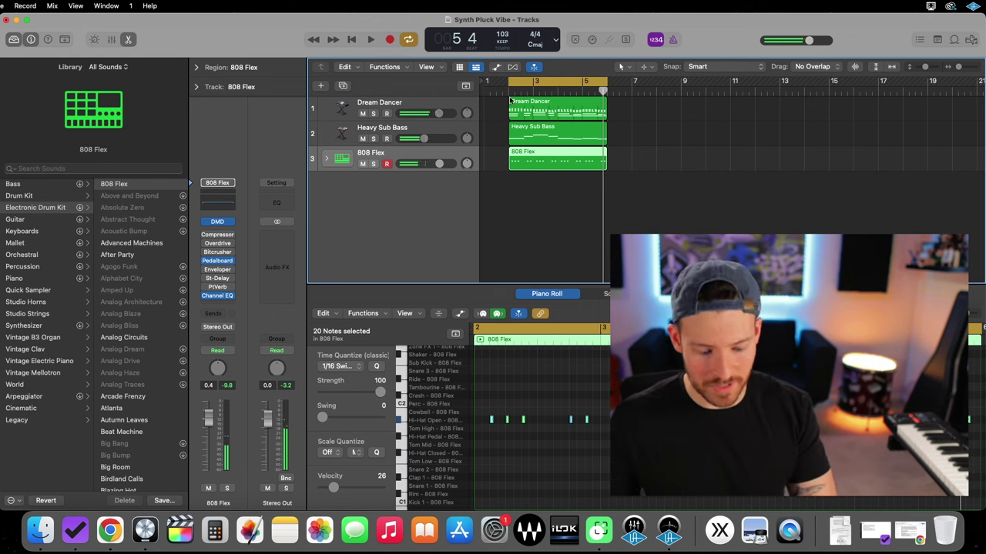
- Record a new 808 Flex drum take over the first one
{"action": "key", "text": "r"}
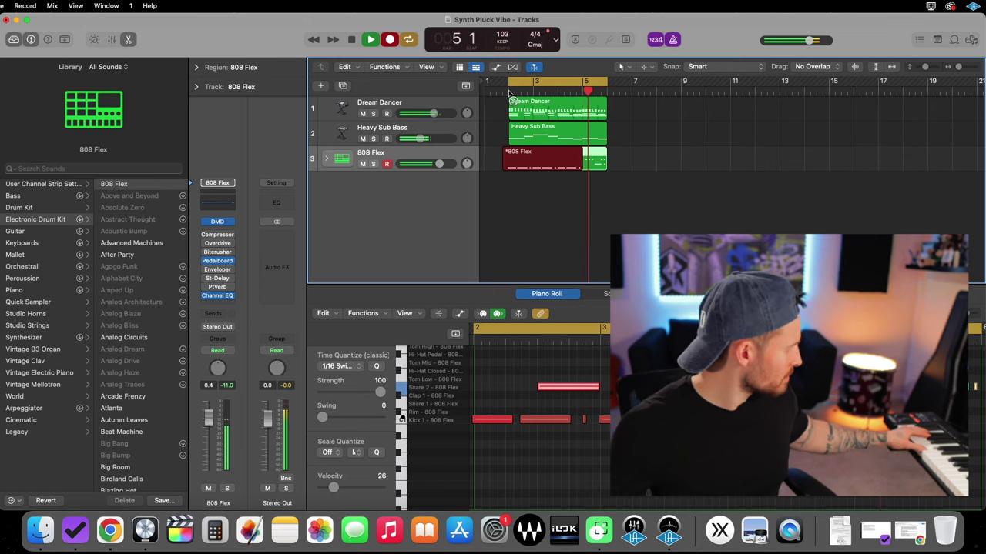
{"action": "key", "text": "space"}
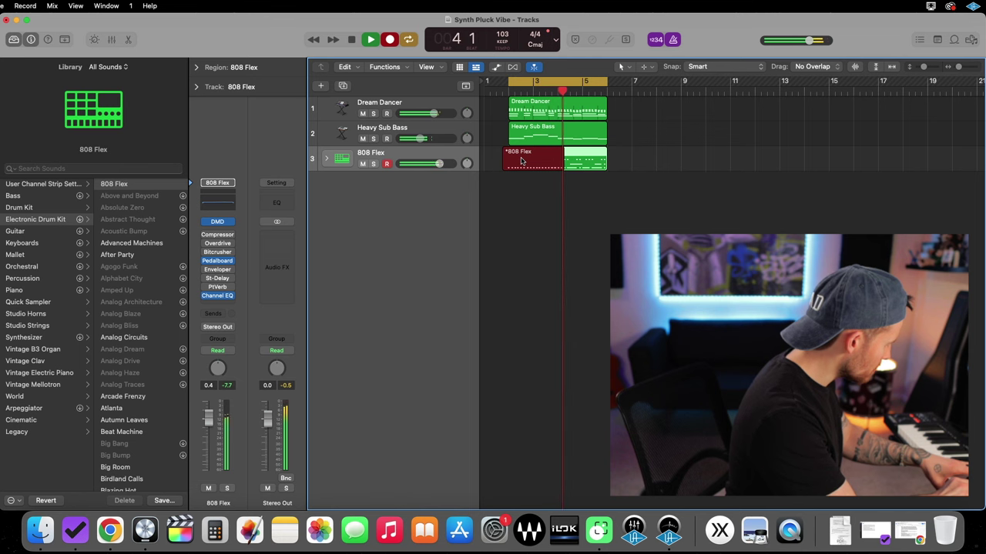
{"action": "key", "text": "space"}
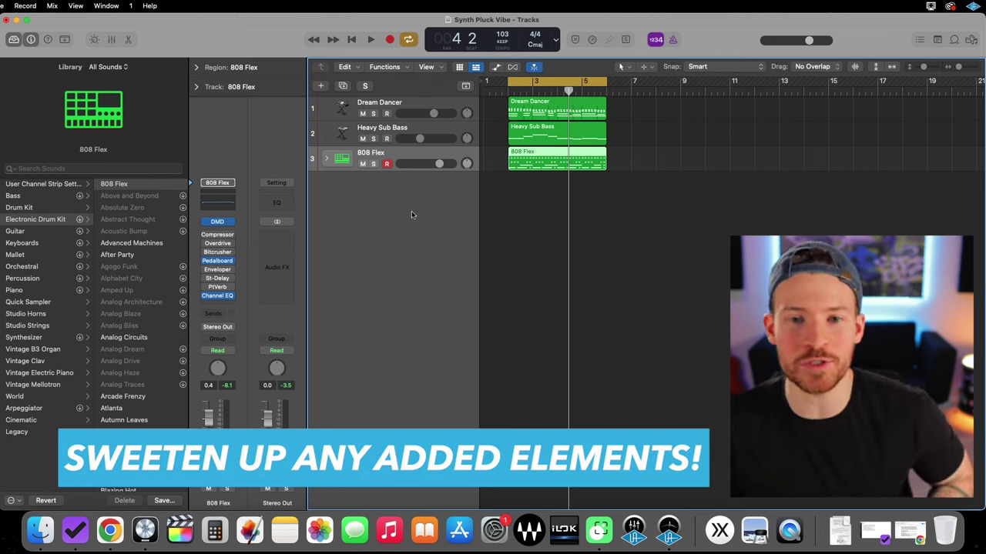
- Solo the 808 Flex track and insert Phat FX on its channel
{"action": "left_click", "coordinate": [374, 164]}
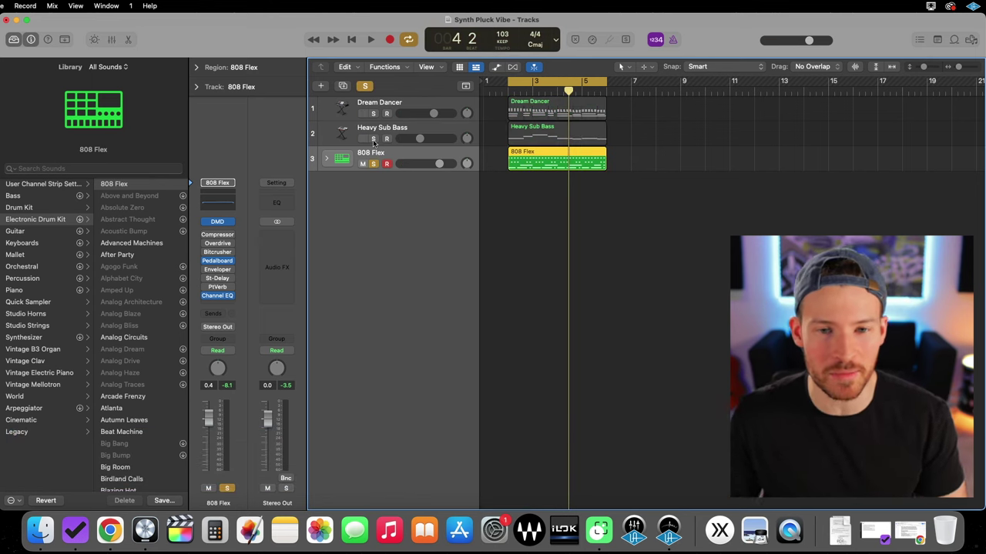
{"action": "key", "text": "space"}
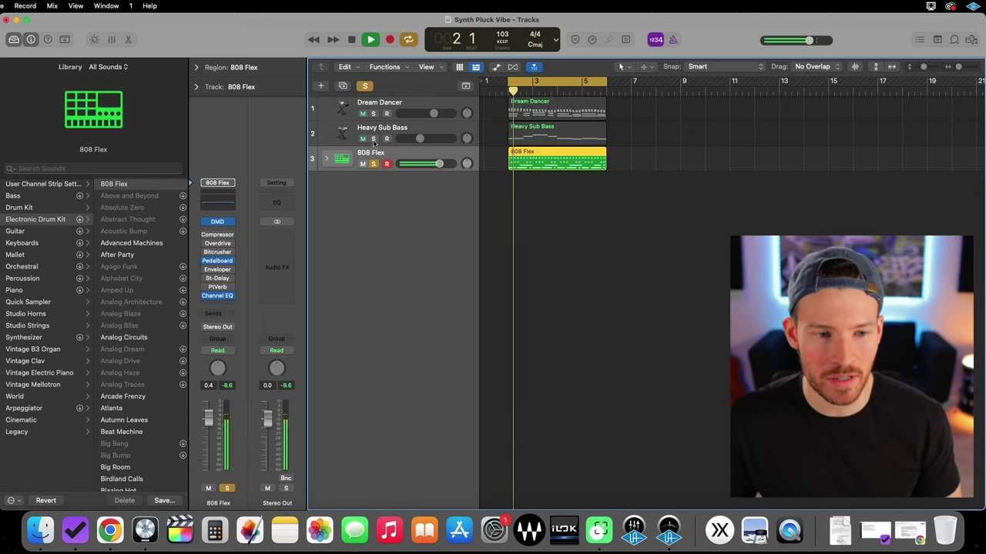
{"action": "left_click", "coordinate": [232, 307]}
{"action": "left_click", "coordinate": [397, 260]}
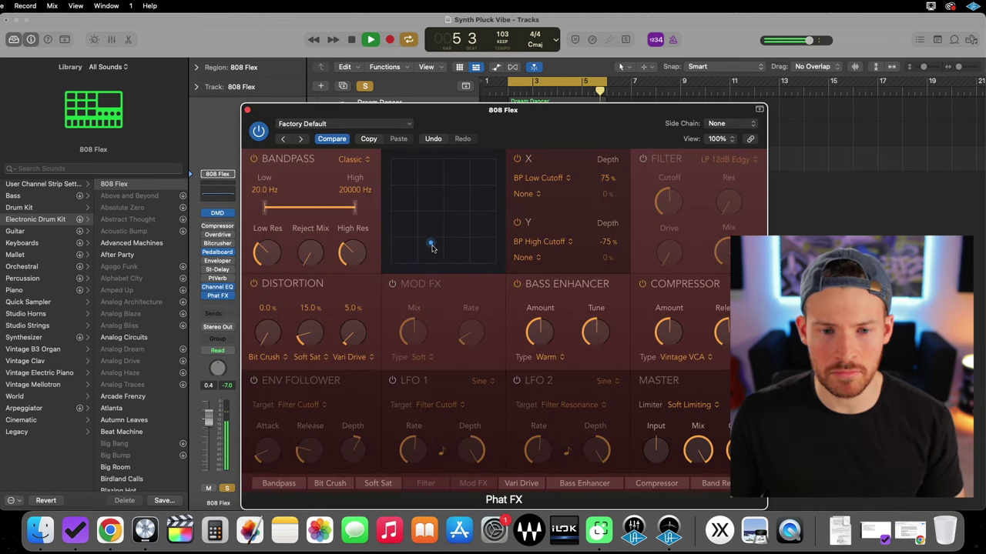
- Load Phat FX's Drums › Kick Fattener, then Kick Destroyer, close the plug-in and replay the soloed drums
{"action": "left_click", "coordinate": [364, 126]}
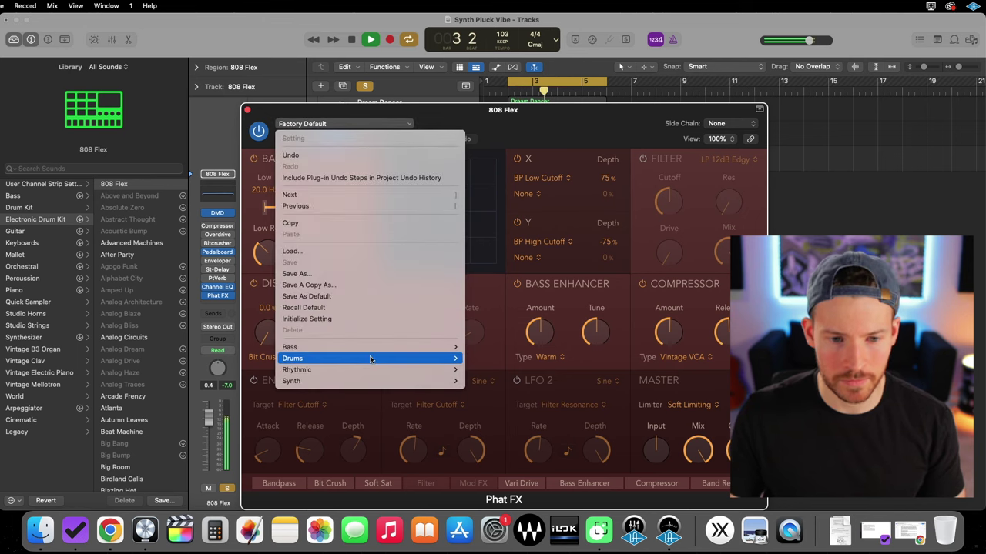
{"action": "left_click", "coordinate": [493, 408]}
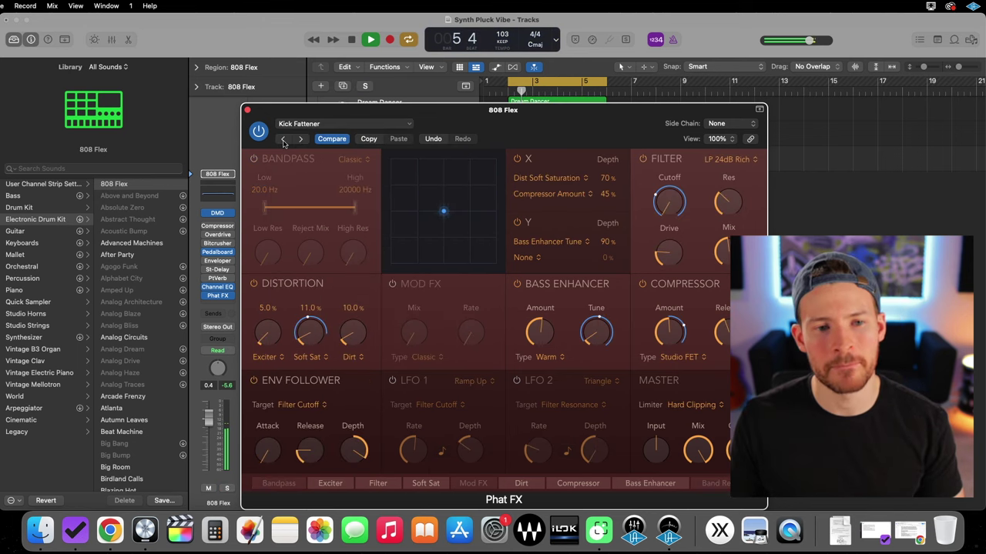
{"action": "left_click", "coordinate": [283, 139]}
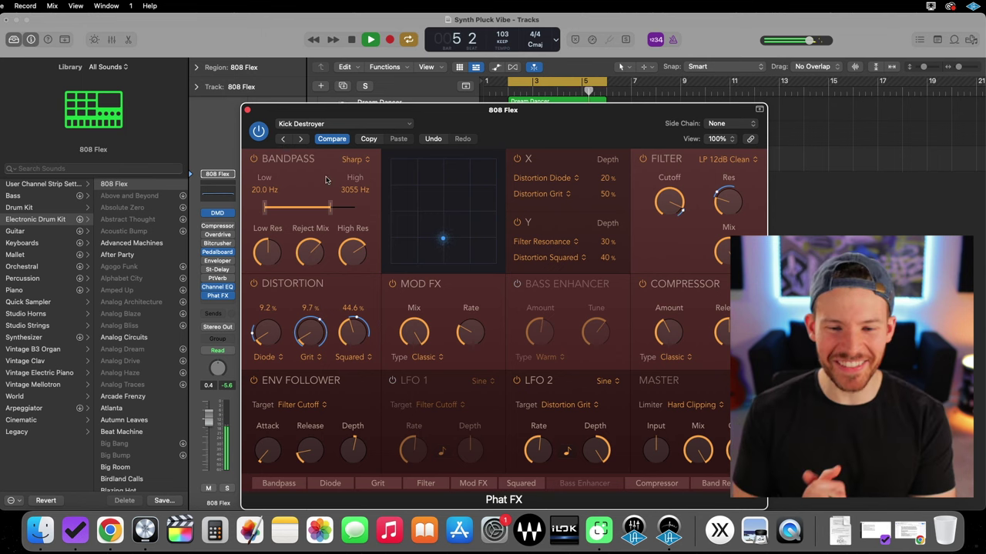
{"action": "key", "text": "space"}
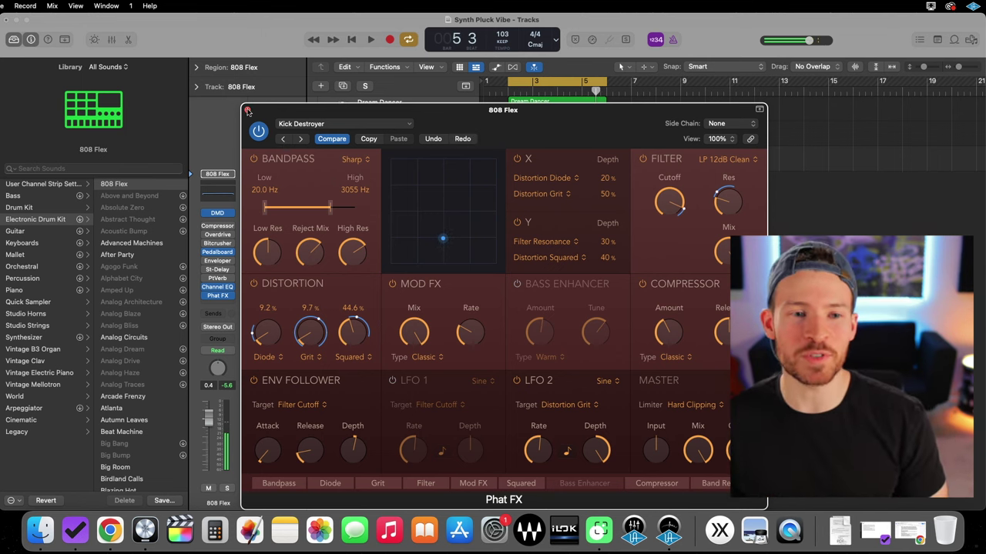
{"action": "left_click", "coordinate": [248, 111]}
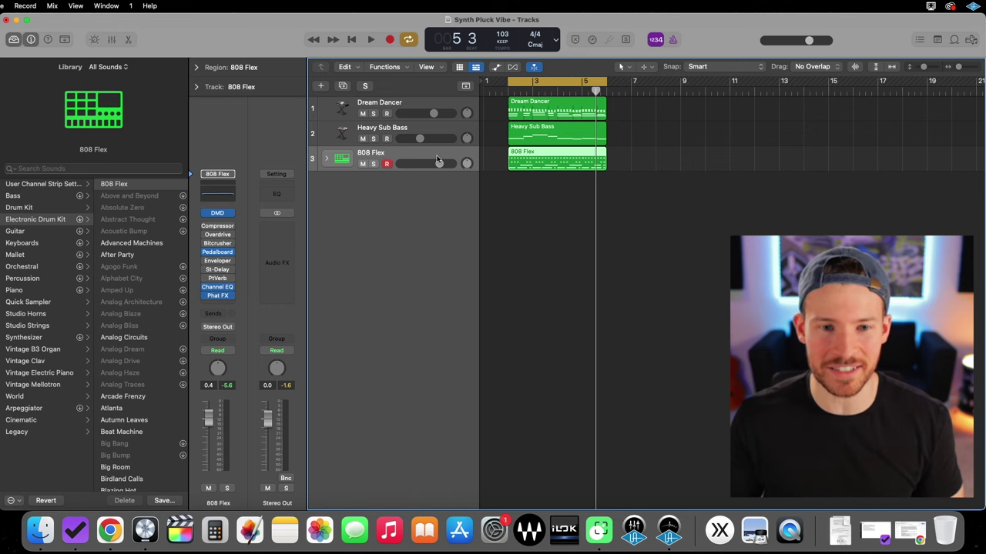
{"action": "key", "text": "space"}
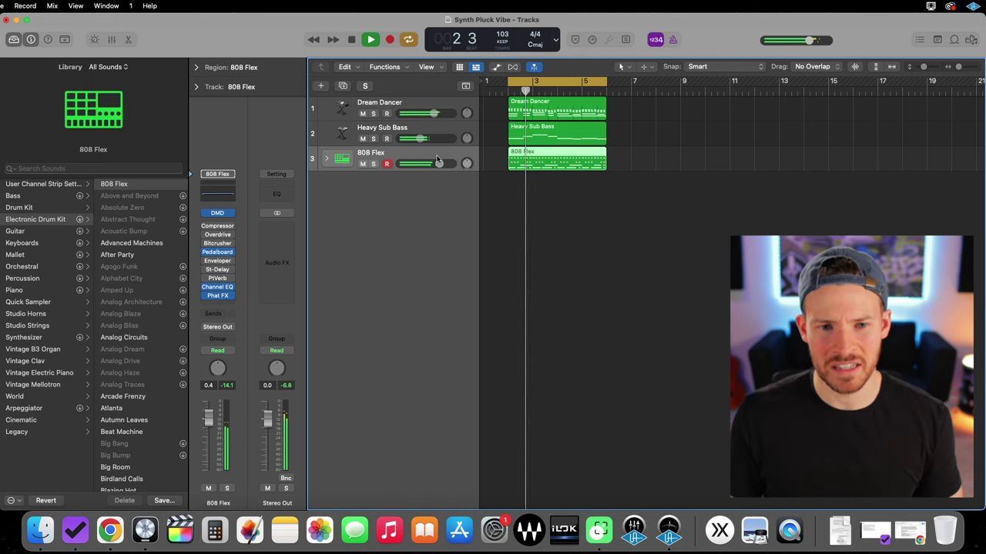
{"action": "key", "text": "s"}
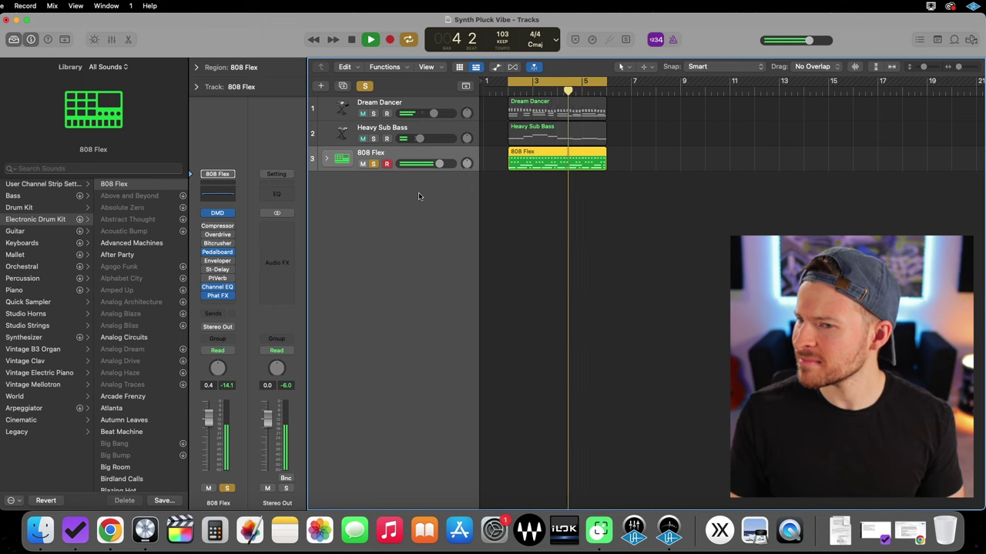
{"action": "key", "text": "space"}
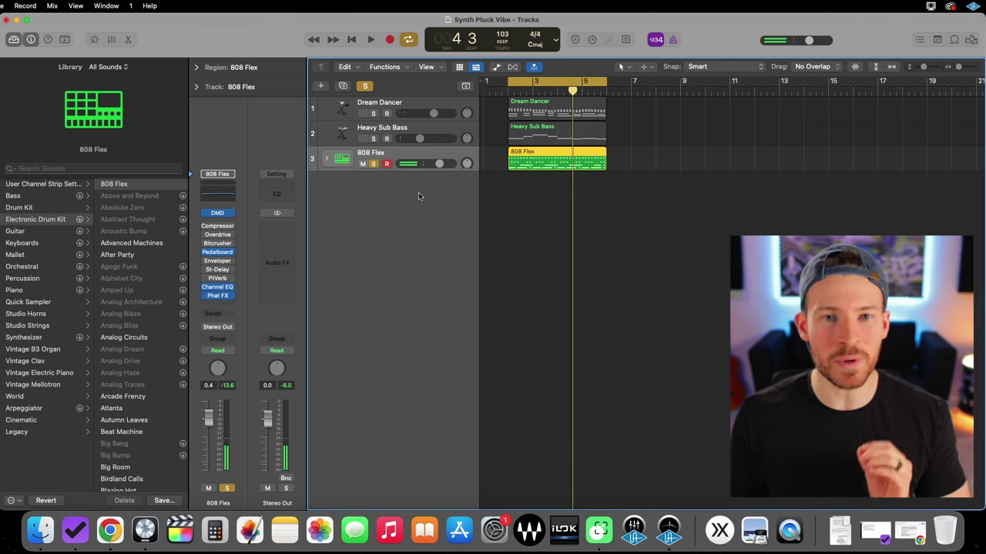
- Expand the 808 Flex stack, rearrange tracks around Kick 1 - 808 Flex, and unsolo 808 Flex
{"action": "left_click", "coordinate": [327, 159]}
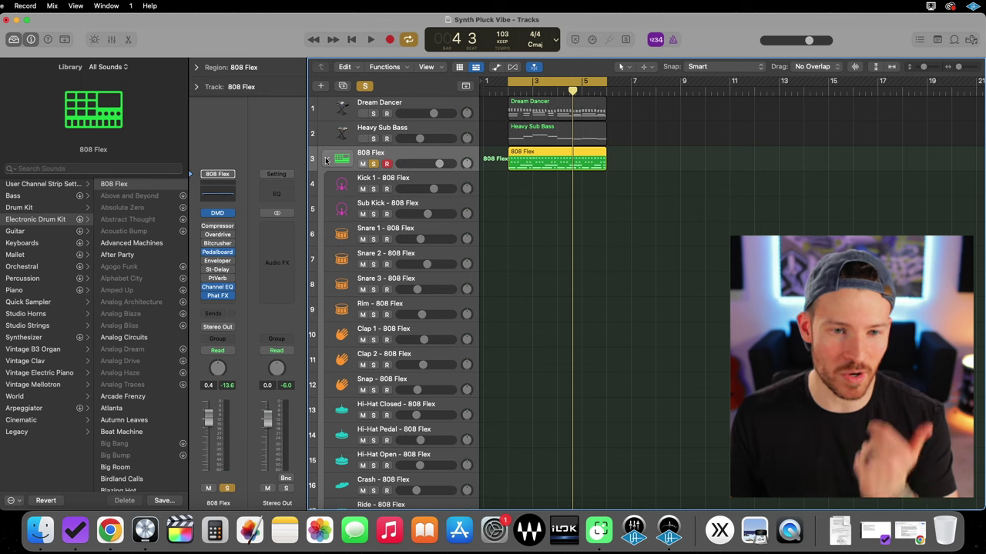
{"action": "left_click", "coordinate": [393, 182]}
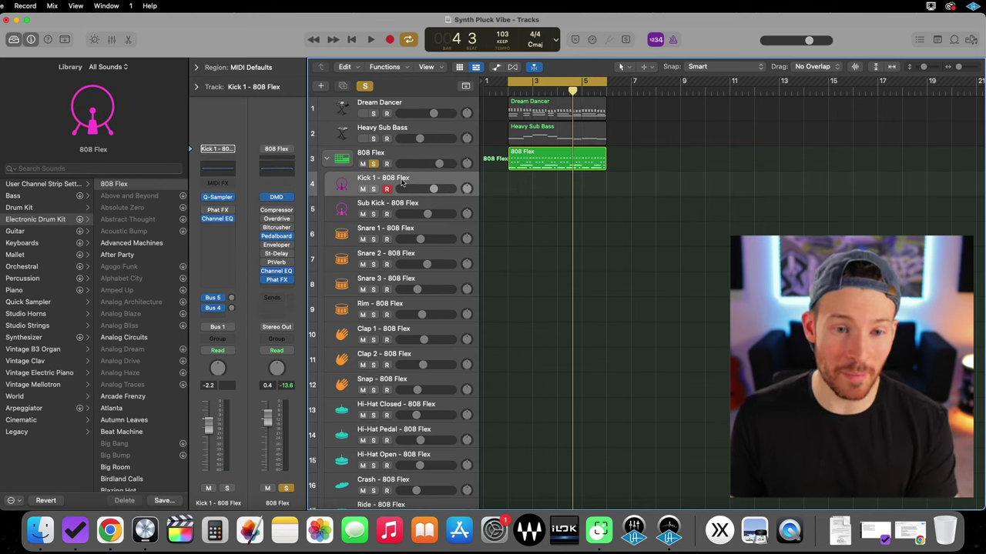
{"action": "key", "text": "space"}
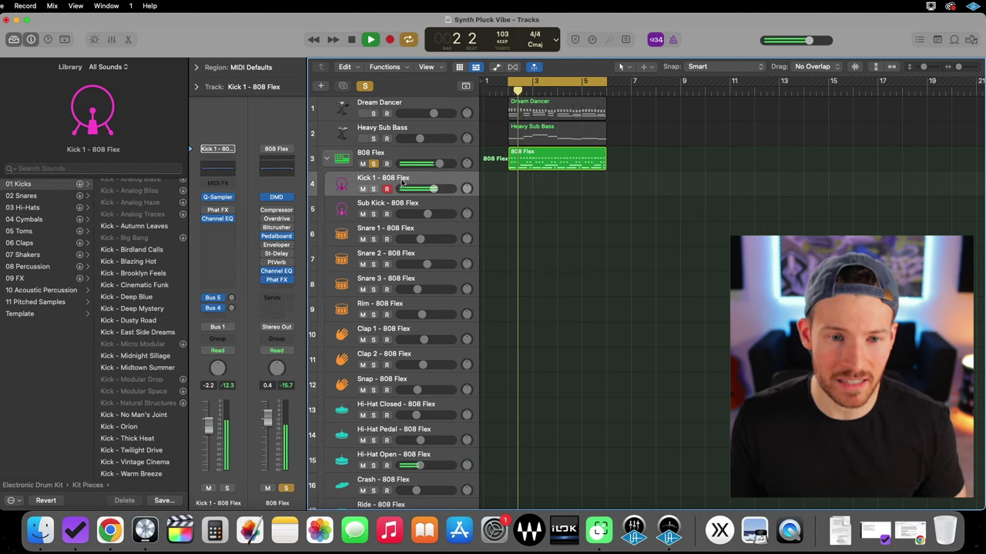
{"action": "left_click_drag", "start_coordinate": [406, 170], "coordinate": [438, 228]}
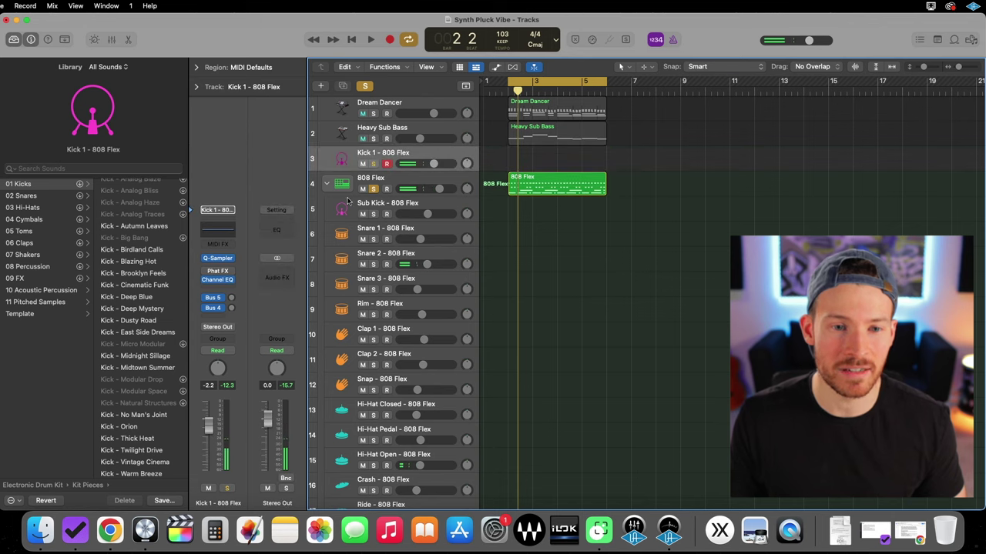
{"action": "left_click", "coordinate": [326, 186]}
{"action": "key", "text": "space"}
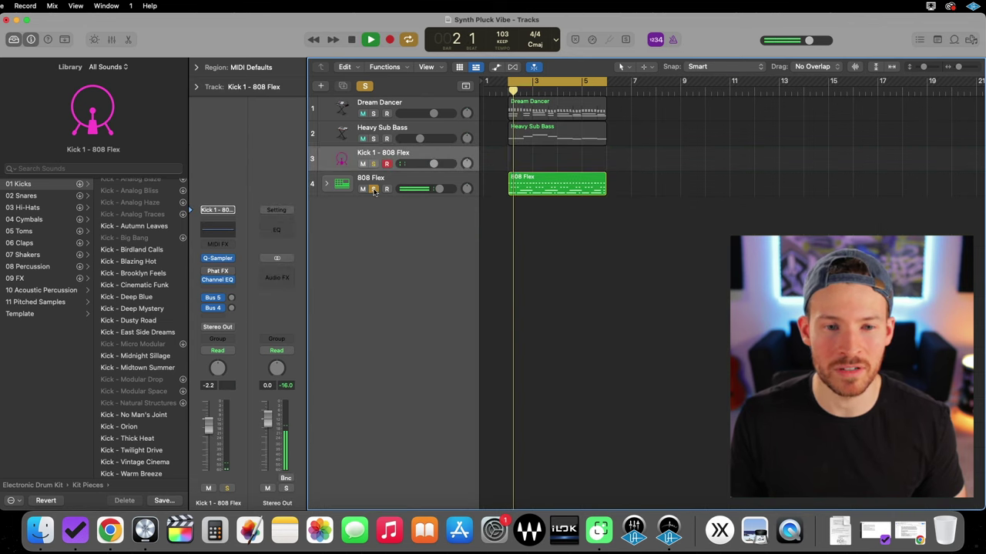
{"action": "key", "text": "space"}
{"action": "left_click", "coordinate": [372, 188]}
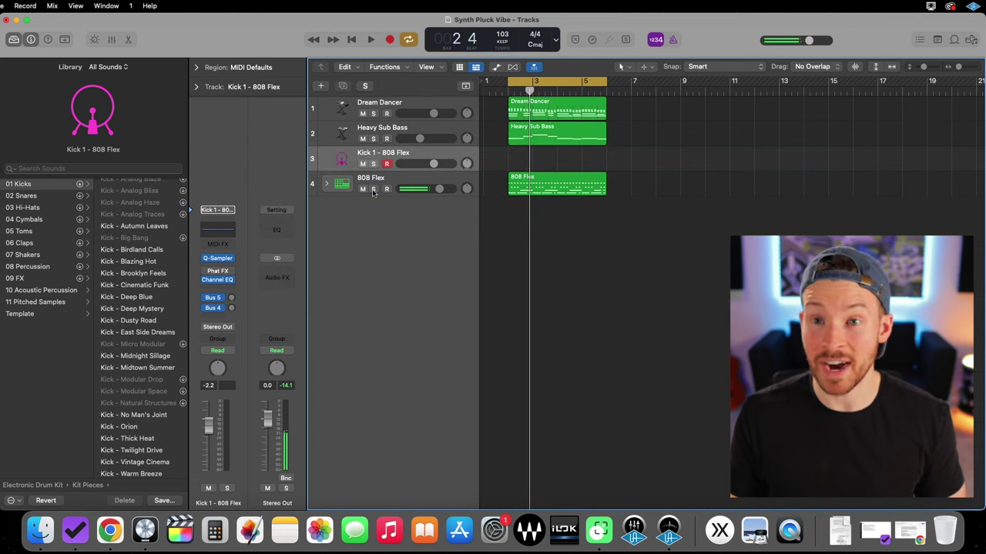
{"action": "left_click", "coordinate": [383, 185]}
{"action": "left_click_drag", "start_coordinate": [383, 184], "coordinate": [383, 160]}
- Copy the 808 Flex region onto Kick 1, delete its non-kick notes, and raise Kick 1's volume
{"action": "double_click", "coordinate": [541, 162]}
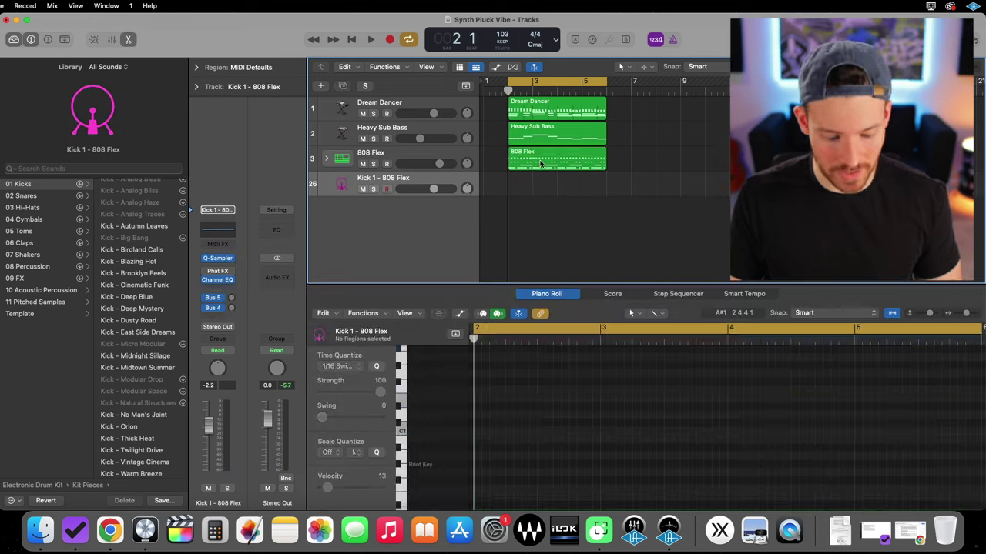
{"action": "left_click_drag", "start_coordinate": [541, 168], "coordinate": [543, 188]}
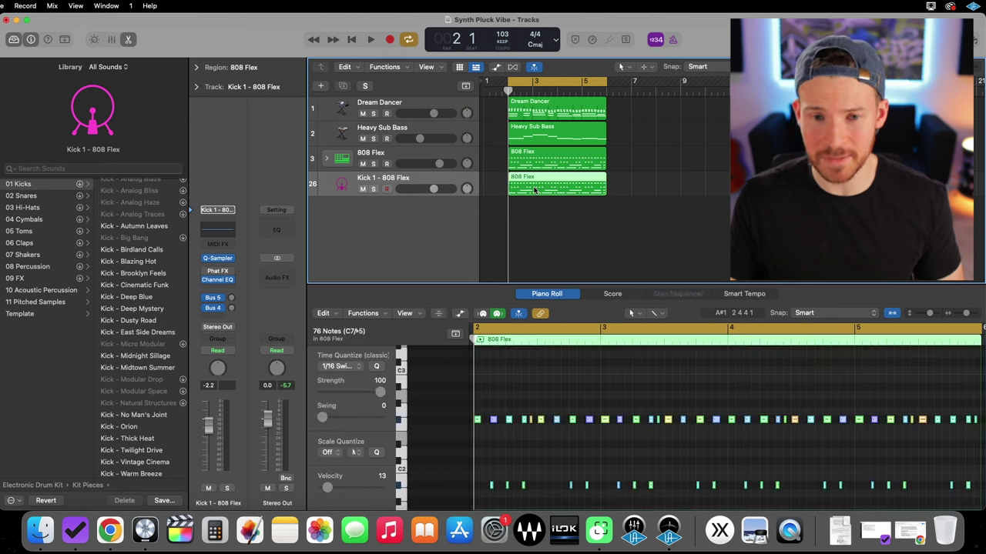
{"action": "scroll", "coordinate": [492, 361], "scroll_direction": "down", "scroll_amount": 3}
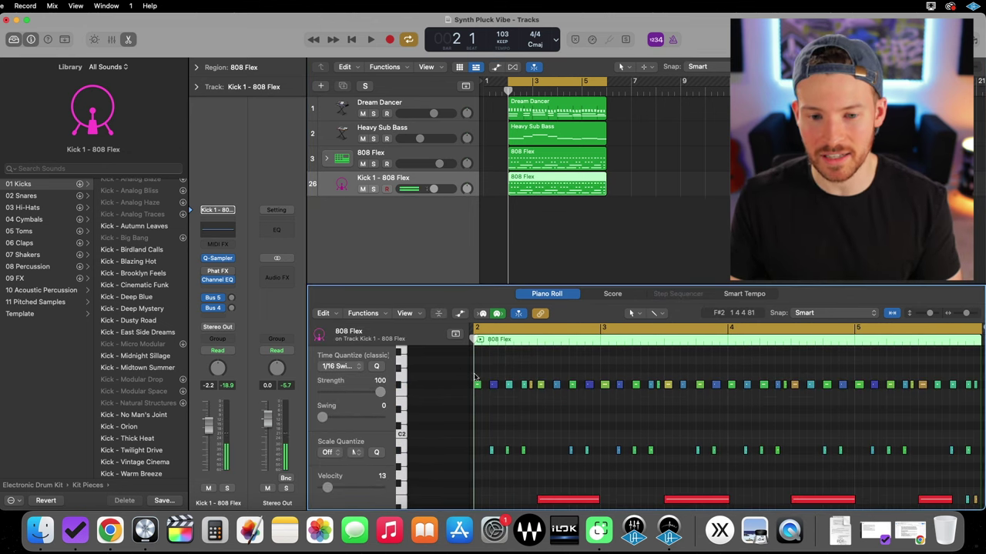
{"action": "left_click_drag", "start_coordinate": [475, 376], "coordinate": [897, 459]}
{"action": "key", "text": "Delete"}
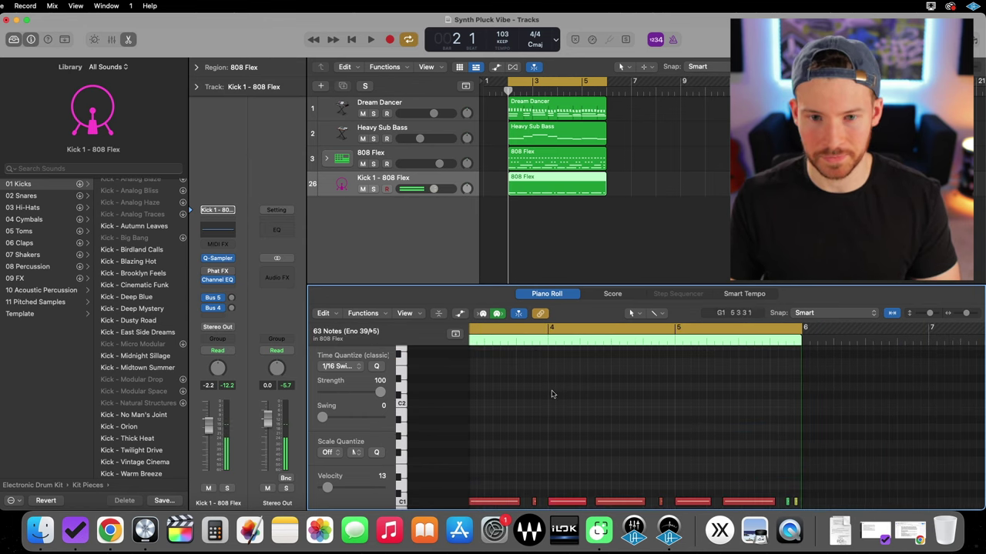
{"action": "key", "text": "e"}
{"action": "key", "text": "space"}
{"action": "left_click_drag", "start_coordinate": [433, 189], "coordinate": [413, 141]}
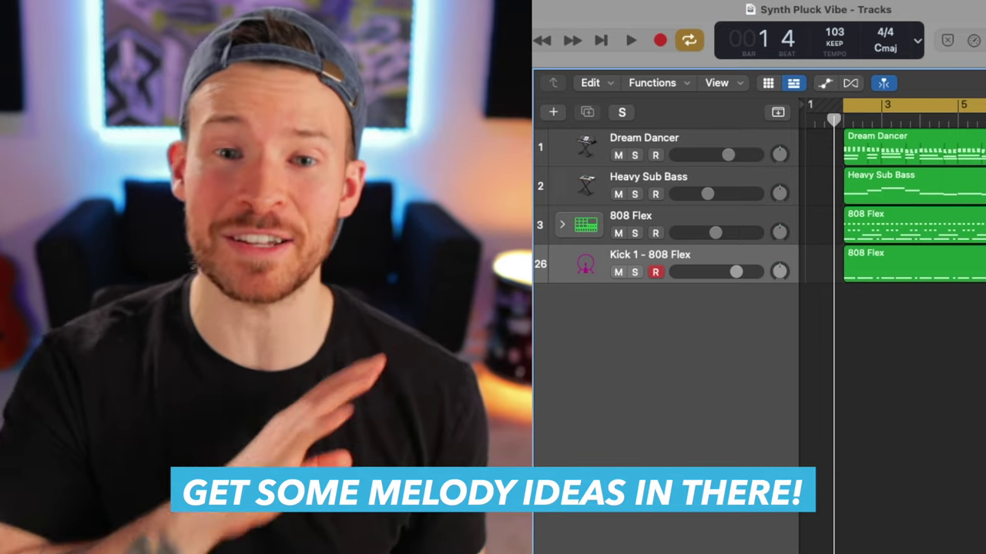
- Play and stop the loop, then zoom out horizontally with Command-Left Arrow
{"action": "key", "text": "space"}
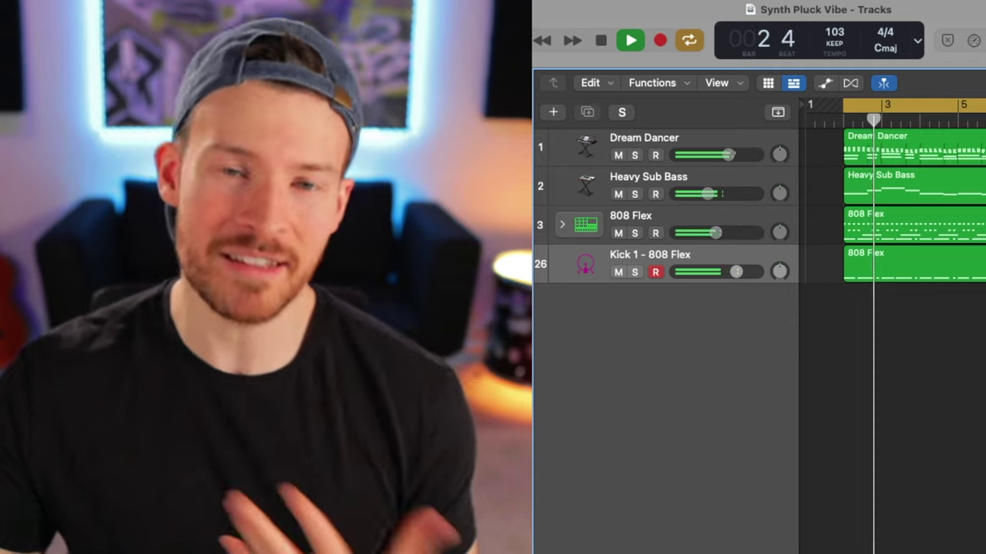
{"action": "key", "text": "space"}
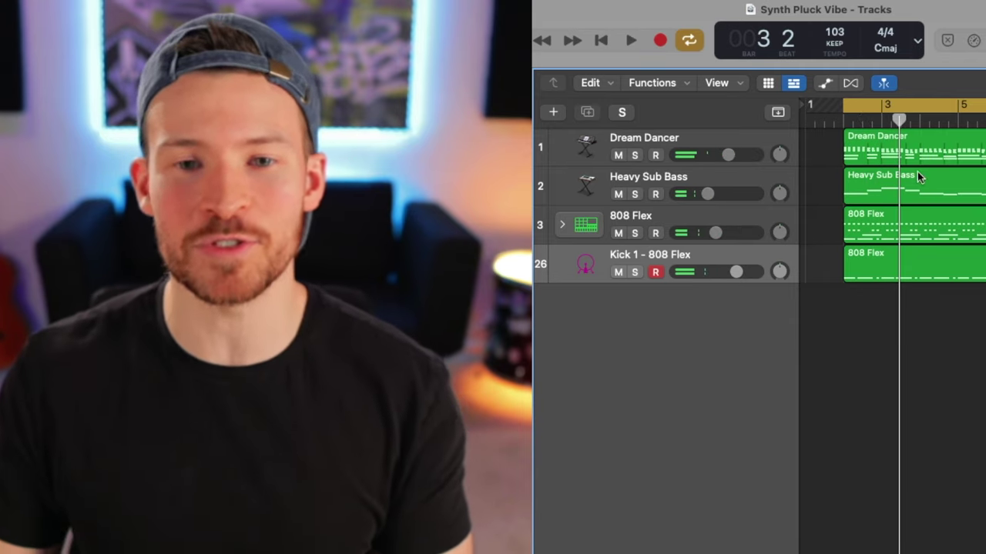
{"action": "key", "text": "super+Left"}
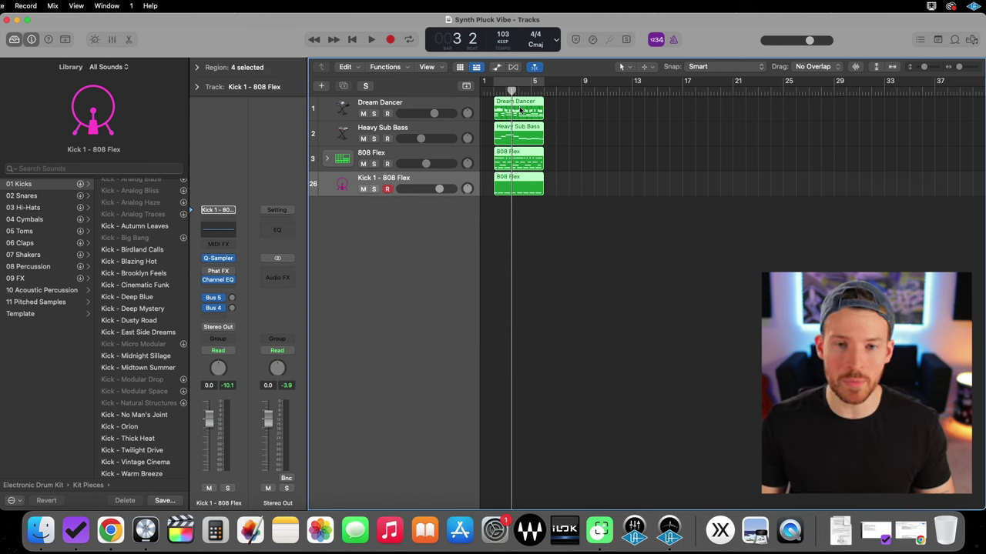
- Option-drag the four loop regions so the copies start at bar 6, right after the originals
{"action": "left_click_drag", "start_coordinate": [520, 111], "coordinate": [567, 110]}
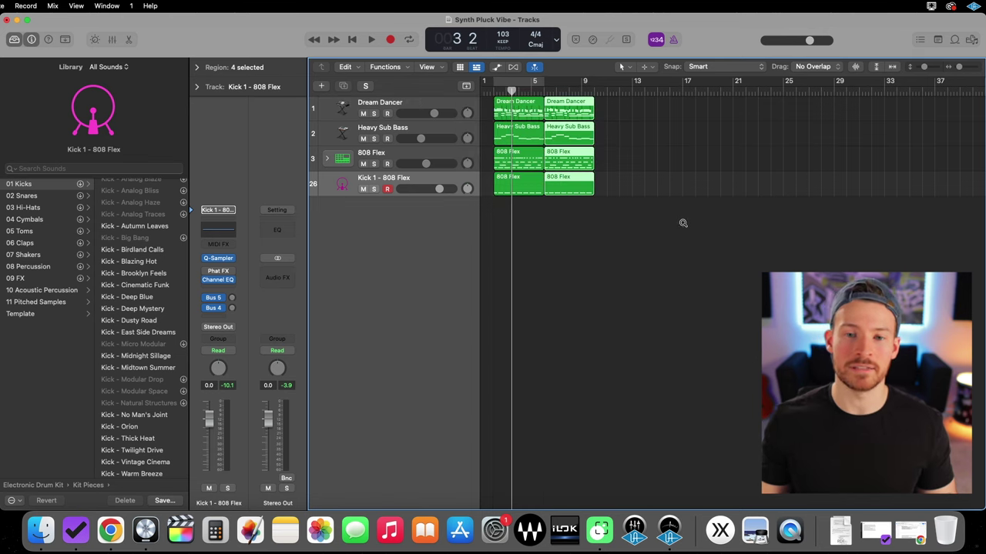
- Paste repeated copies of the four-region loop after the playhead, filling all tracks to bar 37
{"action": "left_click", "coordinate": [635, 227]}
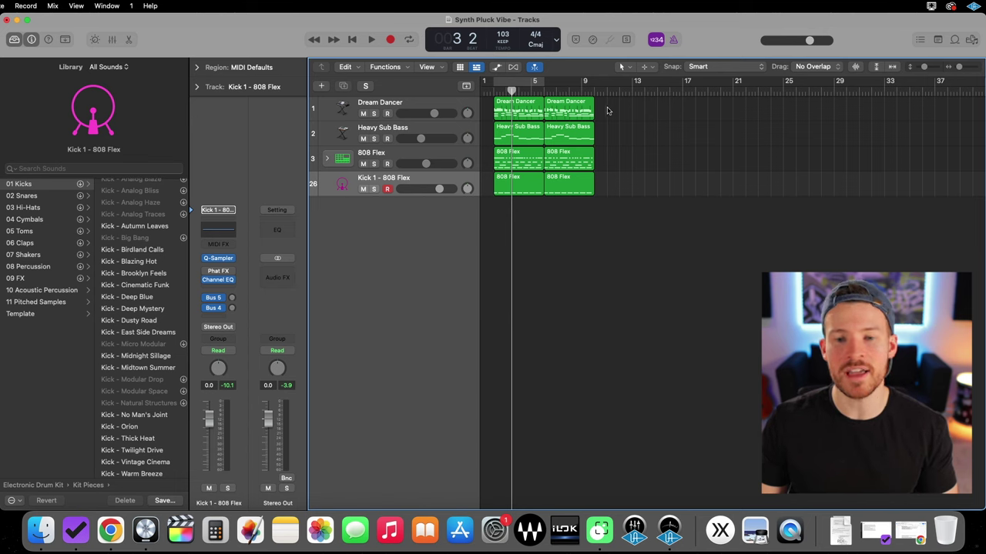
{"action": "left_click_drag", "start_coordinate": [594, 115], "coordinate": [584, 150]}
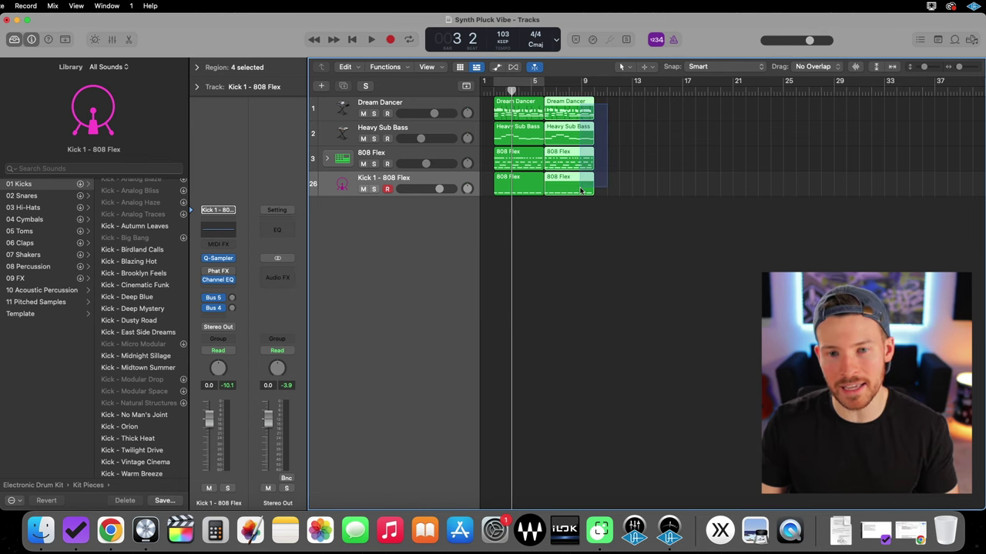
{"action": "left_click_drag", "start_coordinate": [581, 190], "coordinate": [580, 190]}
{"action": "left_click_drag", "start_coordinate": [527, 90], "coordinate": [594, 91]}
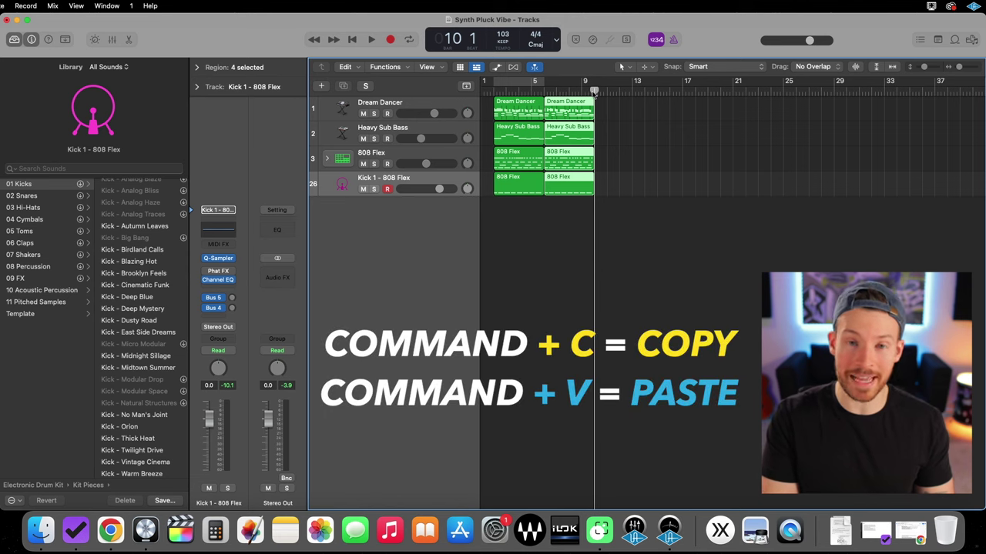
{"action": "key", "text": "super+v"}
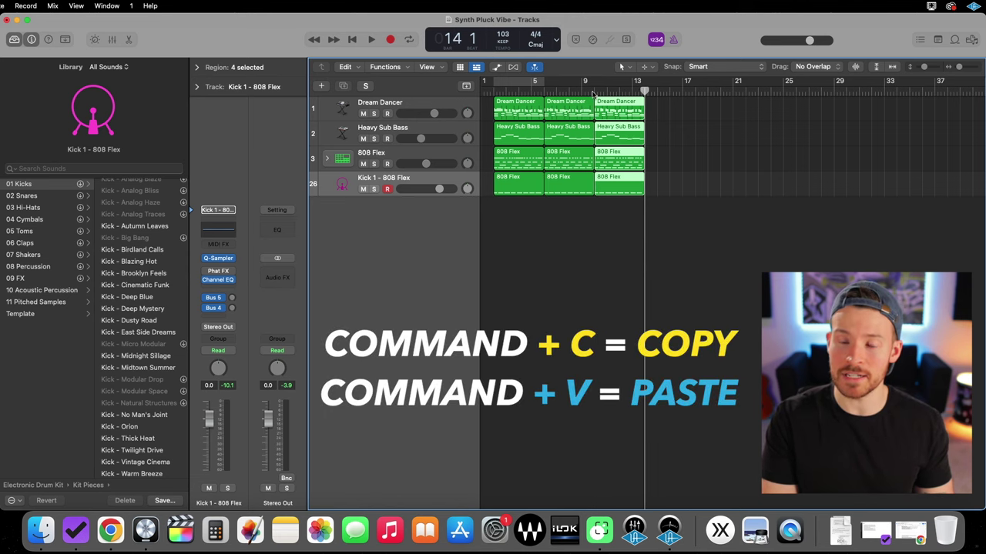
{"action": "key", "text": "super+v"}
{"action": "key", "text": "super+v"}
{"action": "key", "text": "super+v"}
{"action": "key", "text": "super+v"}
{"action": "key", "text": "super+v"}
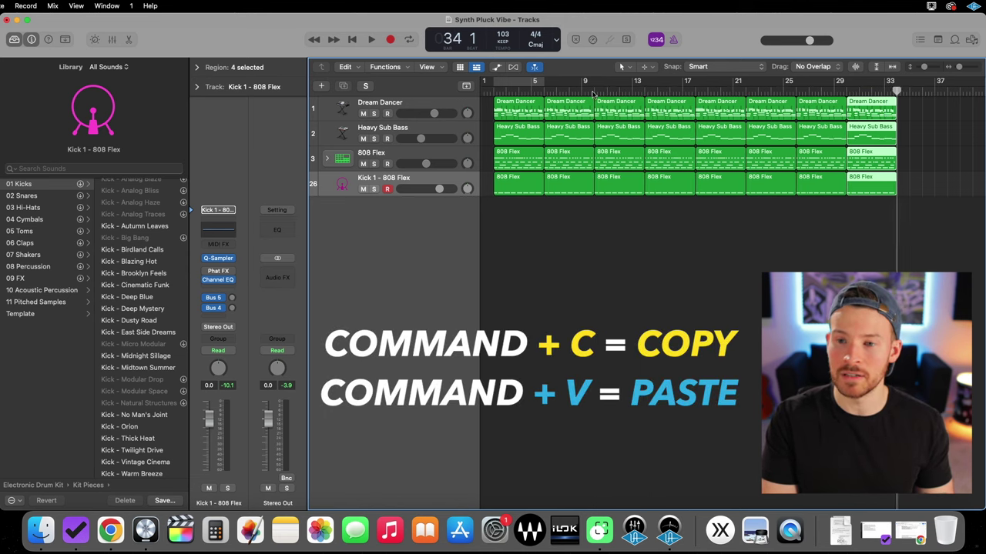
{"action": "key", "text": "super+v"}
{"action": "scroll", "coordinate": [688, 209], "scroll_direction": "left", "scroll_amount": 3}
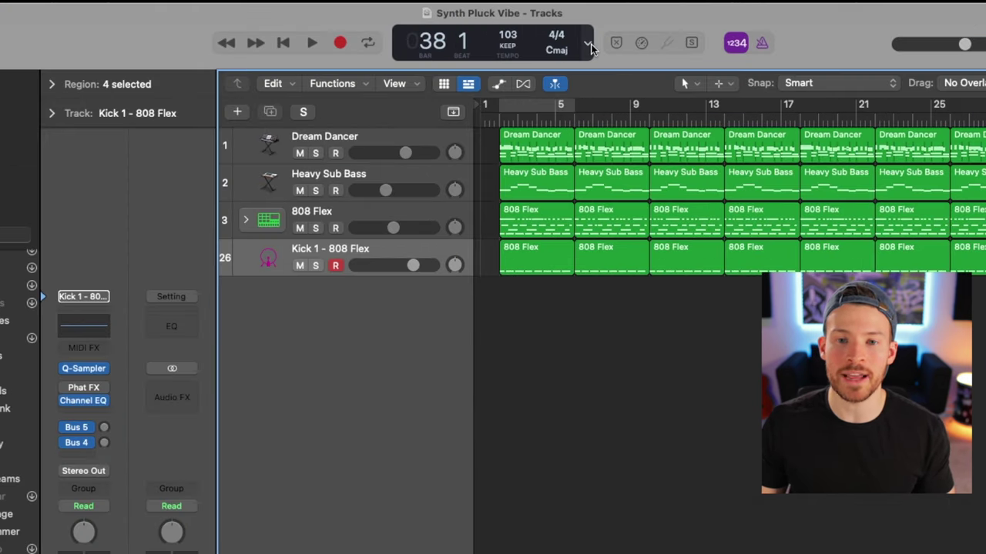
- Switch the LCD display to show the project position as clock time
{"action": "left_click", "coordinate": [589, 46]}
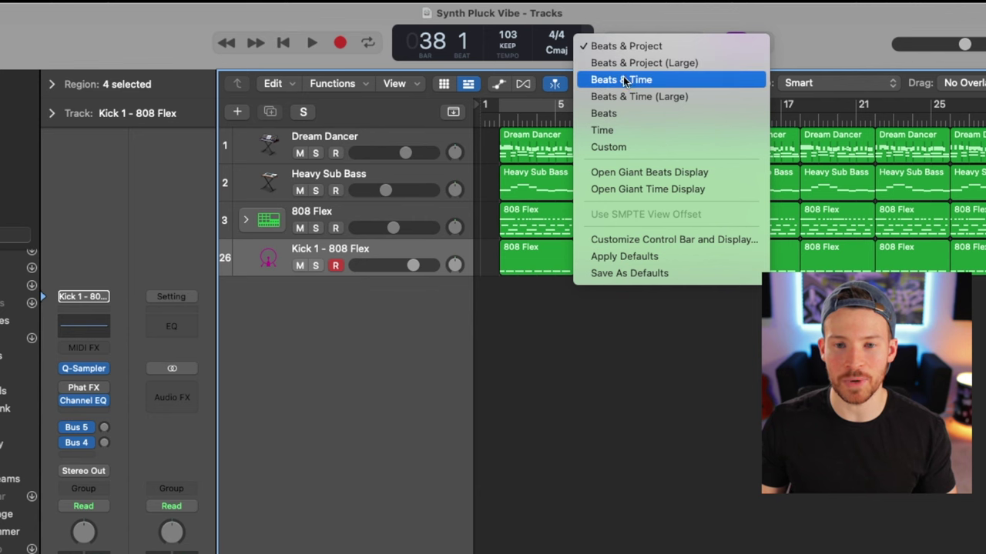
{"action": "left_click", "coordinate": [611, 128]}
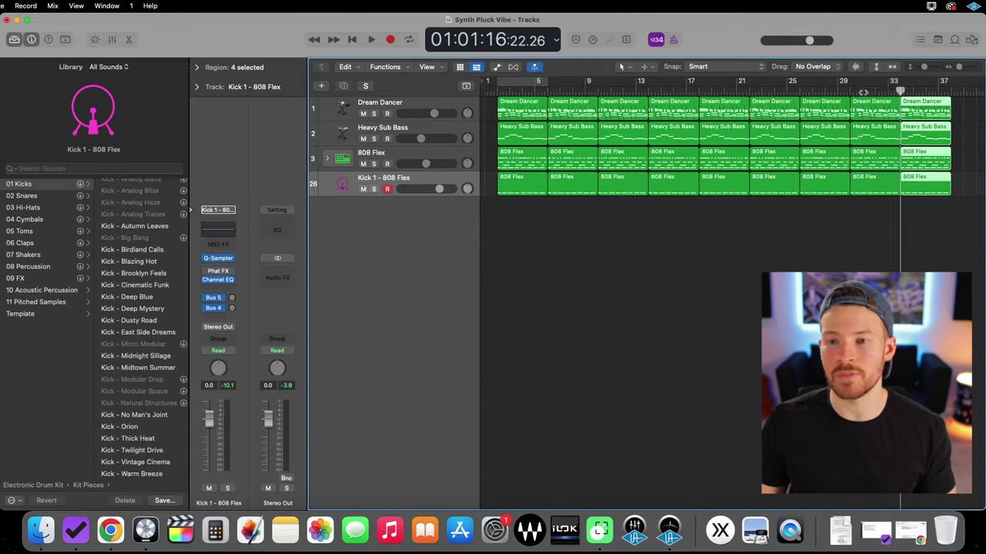
{"action": "scroll", "coordinate": [745, 89], "scroll_direction": "right", "scroll_amount": 5}
- Repeat the loop regions further, extending all four tracks to about bar 53 (roughly 2:00)
{"action": "left_click_drag", "start_coordinate": [745, 89], "coordinate": [866, 89]}
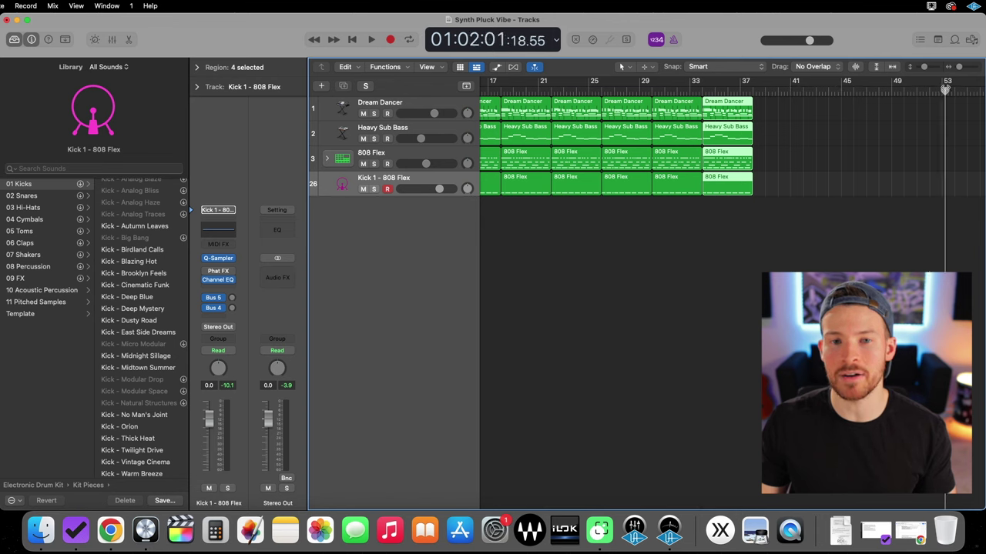
{"action": "scroll", "coordinate": [746, 135], "scroll_direction": "right", "scroll_amount": 2}
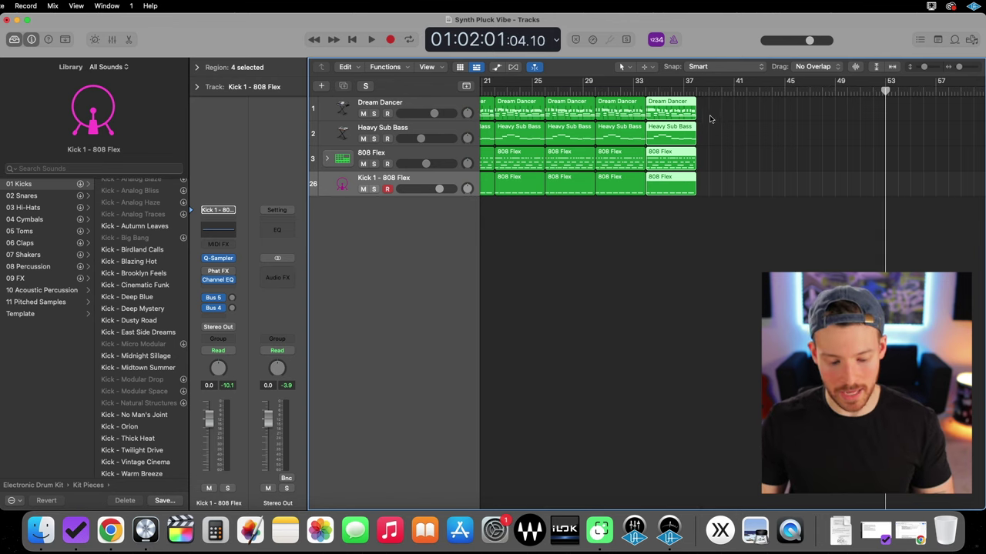
{"action": "left_click_drag", "start_coordinate": [674, 84], "coordinate": [697, 91]}
{"action": "key", "text": "super+r"}
{"action": "key", "text": "super+r"}
{"action": "key", "text": "super+r"}
{"action": "key", "text": "super+r"}
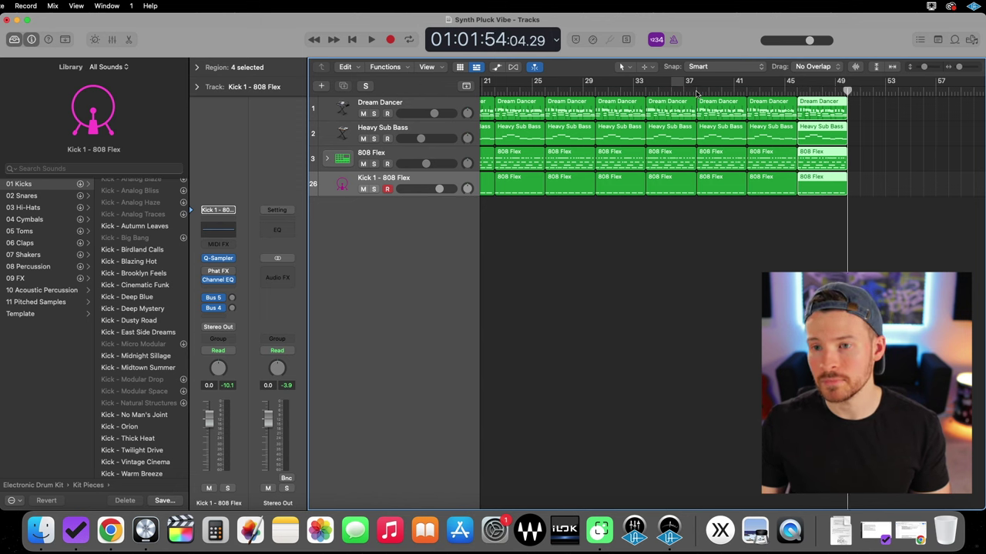
{"action": "scroll", "coordinate": [495, 88], "scroll_direction": "left", "scroll_amount": 5}
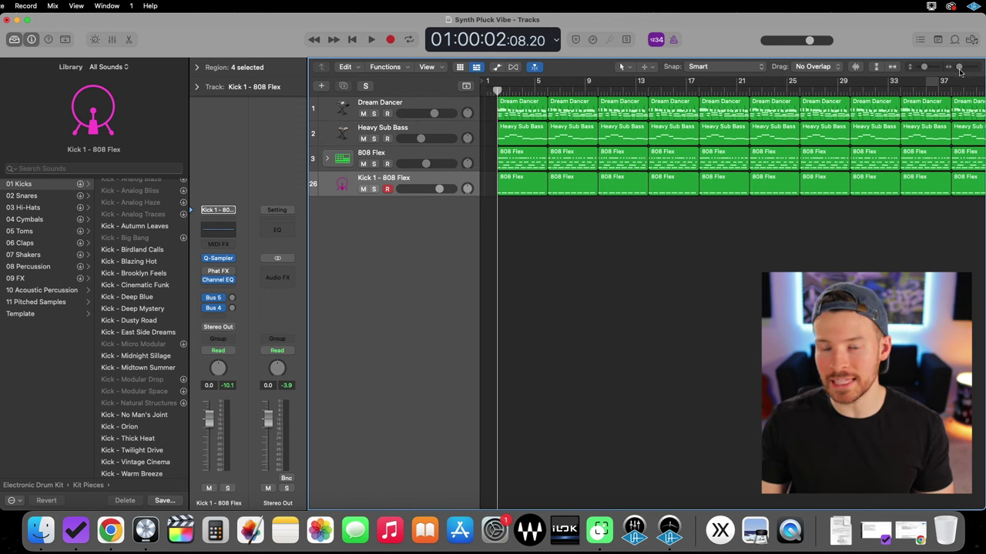
{"action": "scroll", "coordinate": [960, 71], "scroll_direction": "down", "scroll_amount": 5}
{"action": "left_click", "coordinate": [896, 244]}
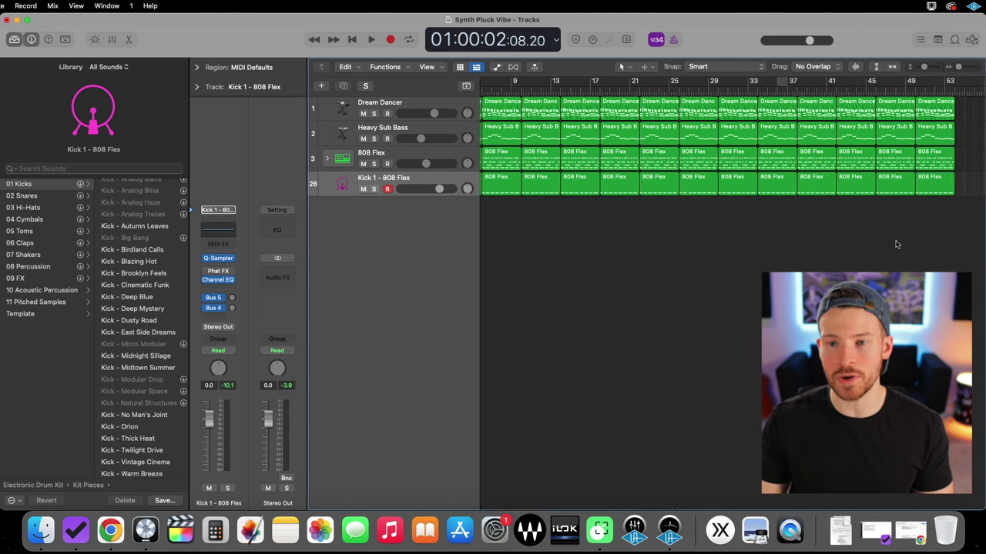
{"action": "scroll", "coordinate": [781, 236], "scroll_direction": "left", "scroll_amount": 5}
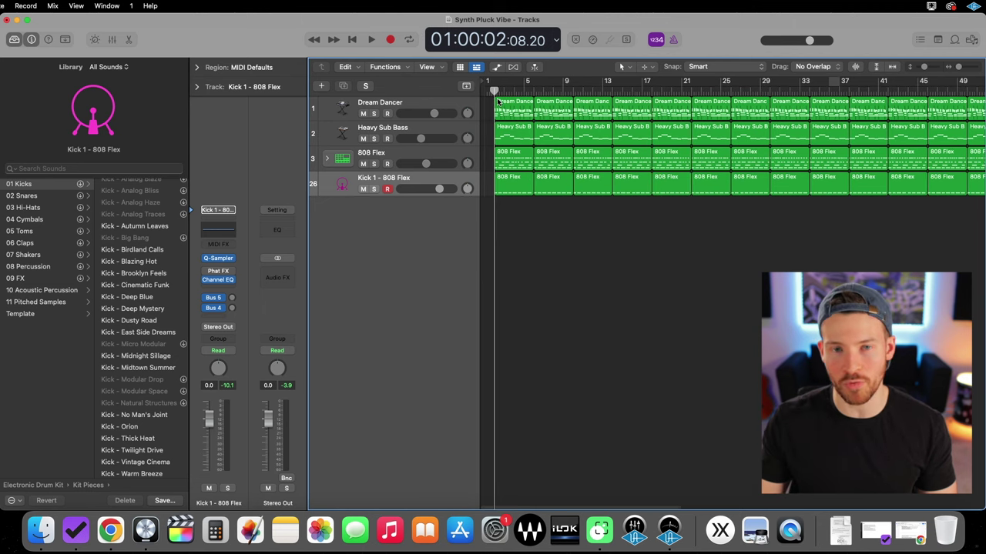
{"action": "left_click", "coordinate": [427, 102]}
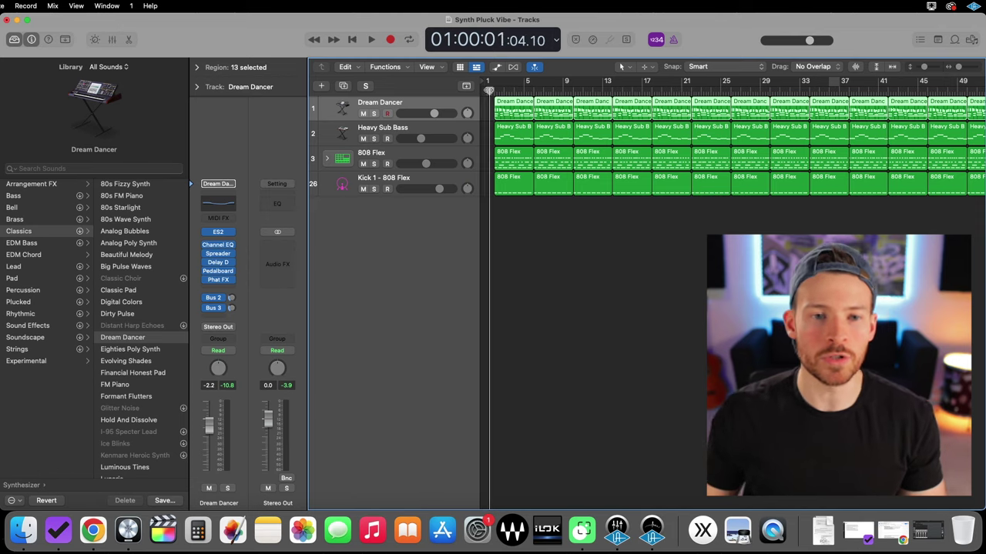
- Start a new track and choose Audio as the track type
{"action": "left_click", "coordinate": [321, 86]}
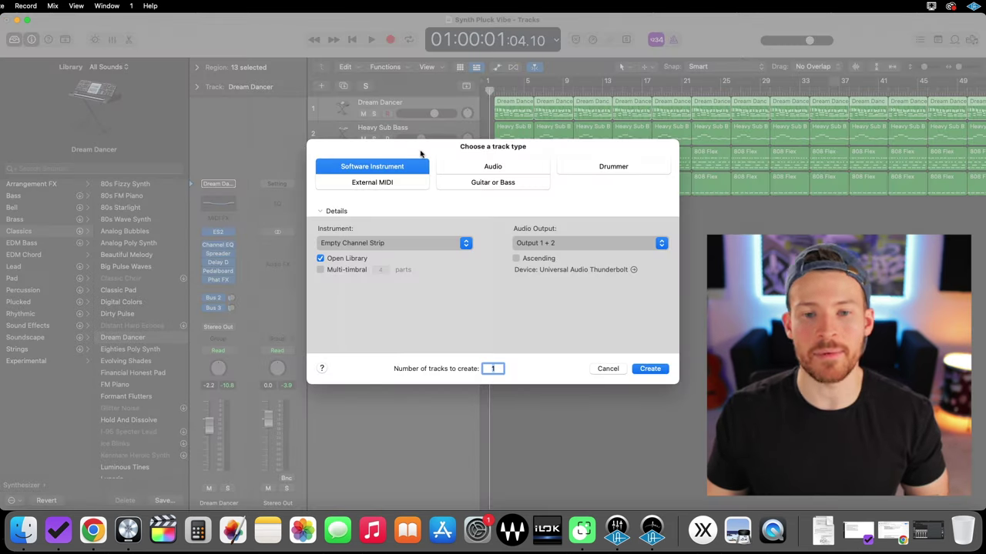
{"action": "left_click", "coordinate": [490, 170]}
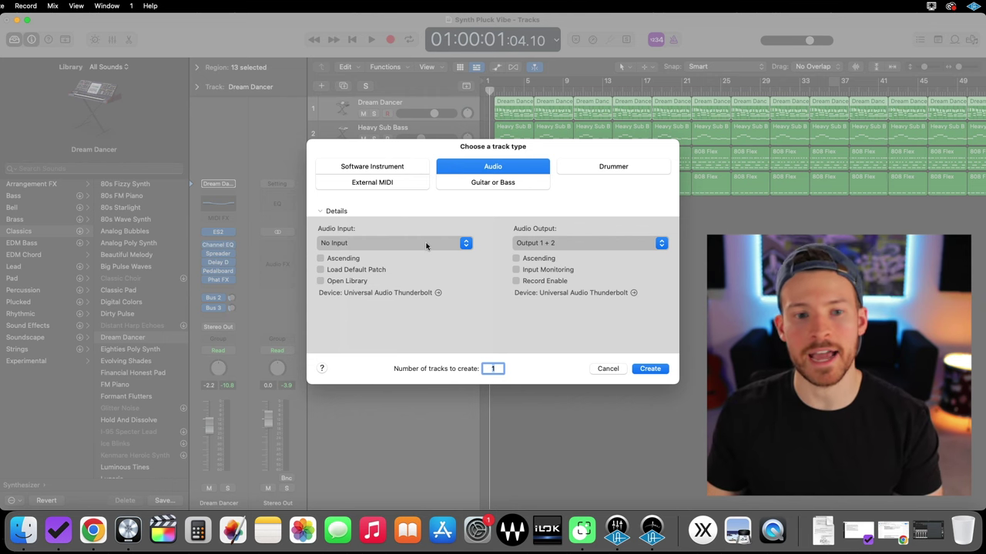
- Create the audio track at the top and name it 'gibberish'
{"action": "key", "text": "Return"}
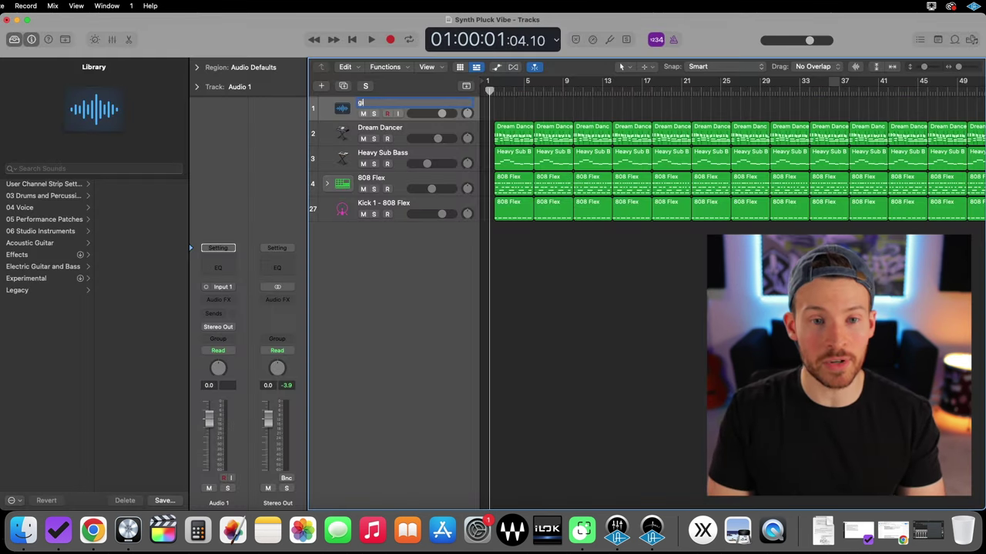
{"action": "type", "text": "gibberish"}
{"action": "key", "text": "Return"}
{"action": "key", "text": "Down"}
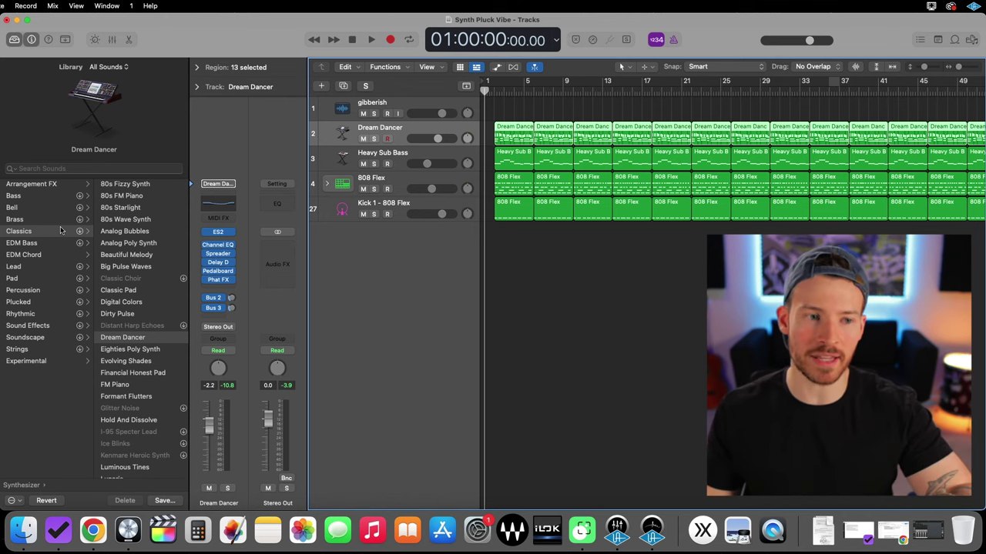
{"action": "left_click", "coordinate": [406, 104]}
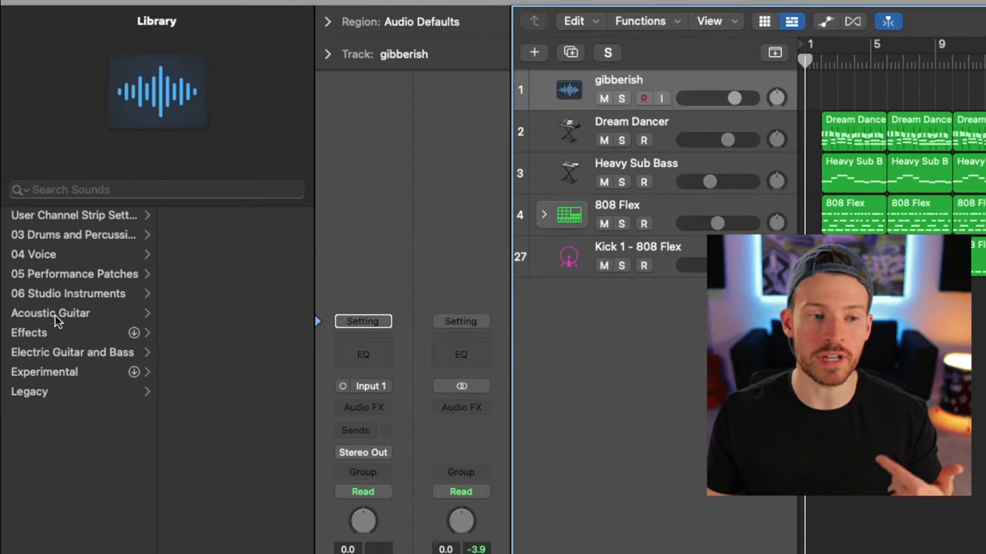
- Apply the 04 Voice > Bright Vocal patch from the Library to the gibberish track
{"action": "left_click", "coordinate": [46, 261]}
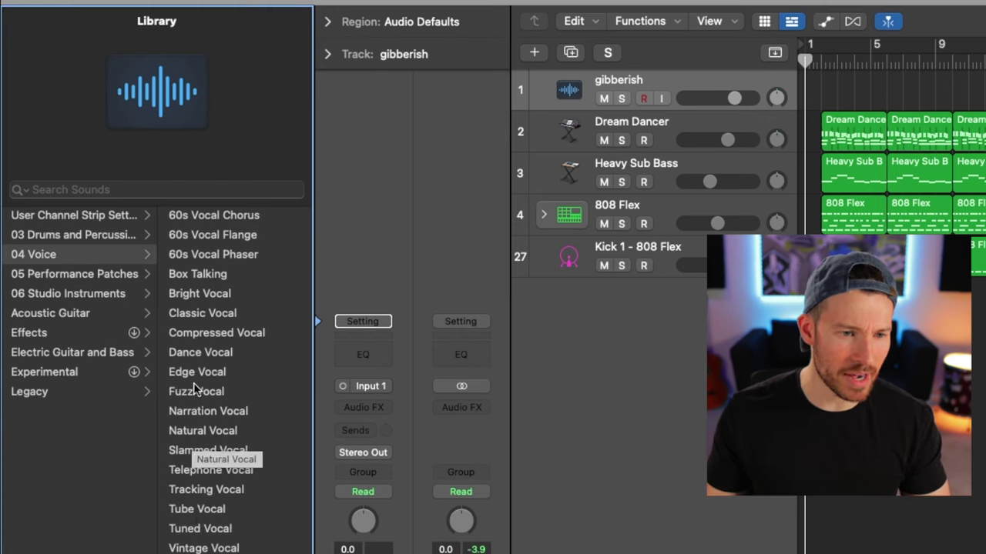
{"action": "left_click", "coordinate": [199, 293]}
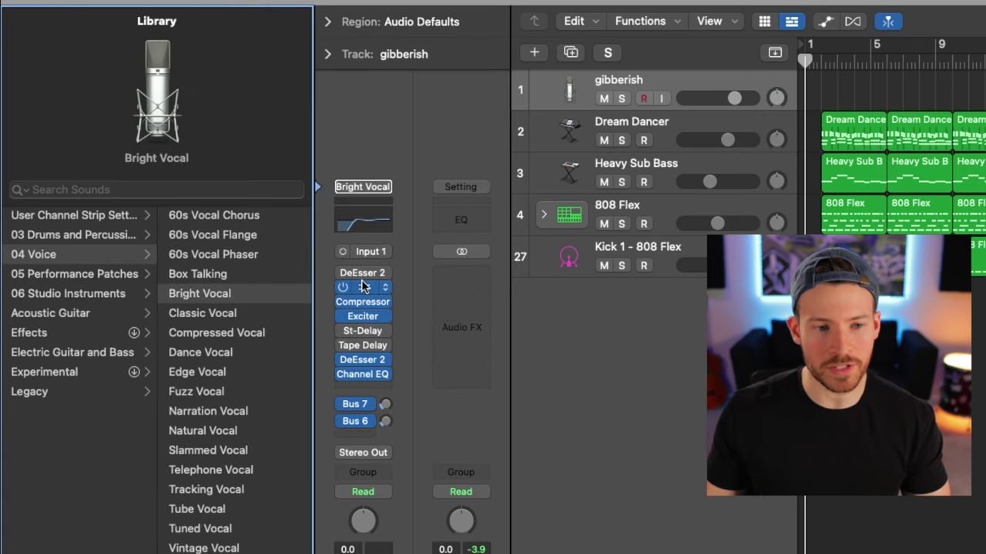
{"action": "left_click", "coordinate": [704, 75]}
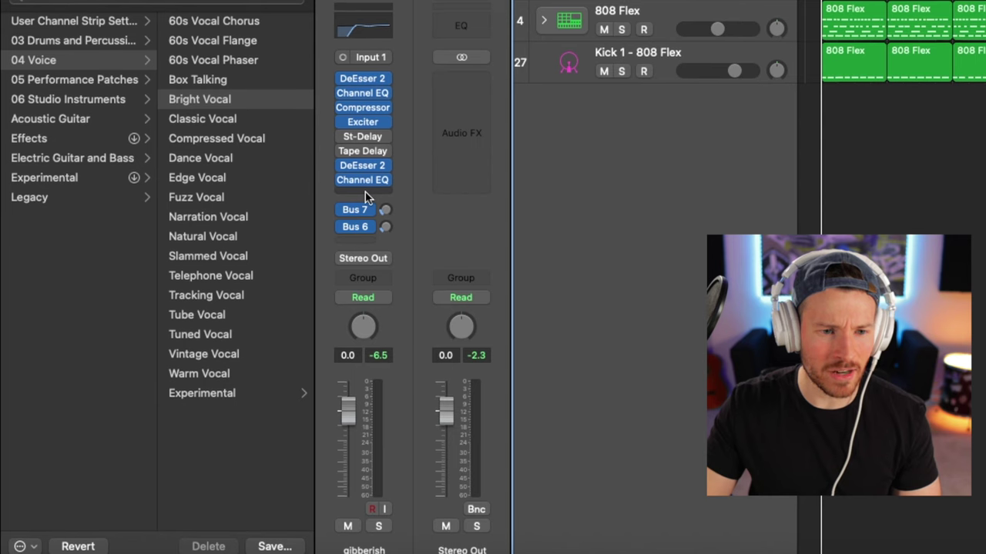
- Insert a stereo Space Designer reverb on gibberish, keeping the 1.8s_Large & Brite impulse response
{"action": "left_click", "coordinate": [357, 225]}
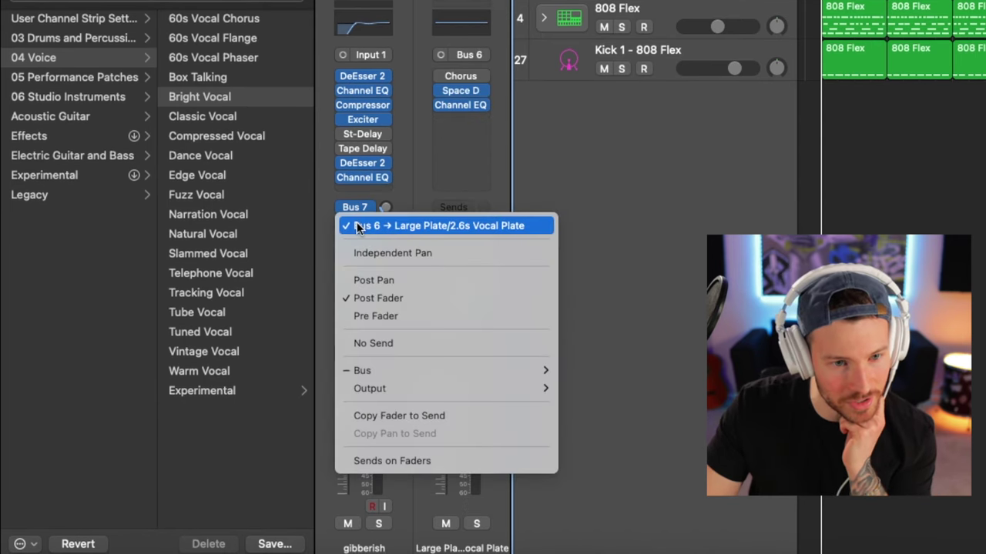
{"action": "key", "text": "Escape"}
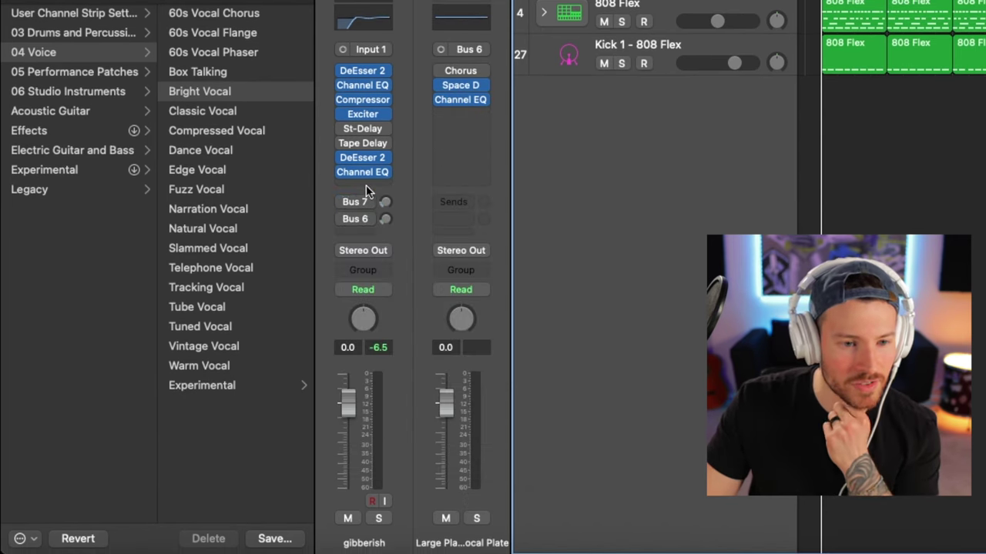
{"action": "left_click", "coordinate": [366, 185]}
{"action": "mouse_move", "coordinate": [436, 341]}
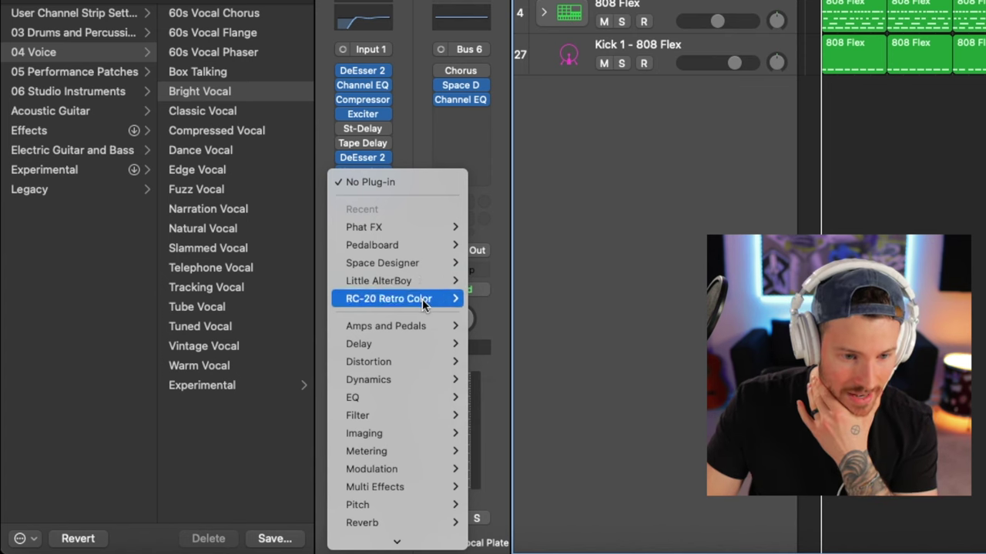
{"action": "mouse_move", "coordinate": [362, 474]}
{"action": "mouse_move", "coordinate": [508, 528]}
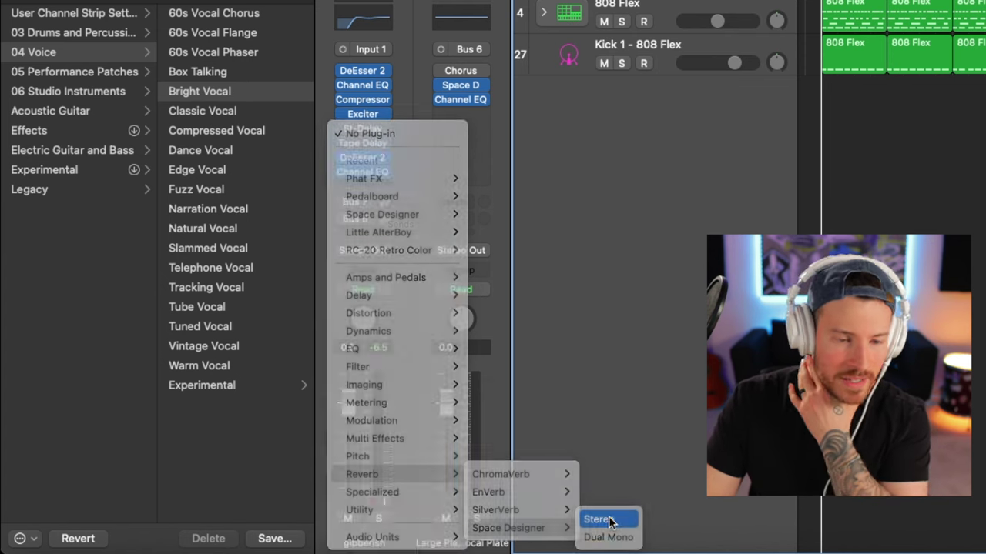
{"action": "left_click", "coordinate": [613, 521]}
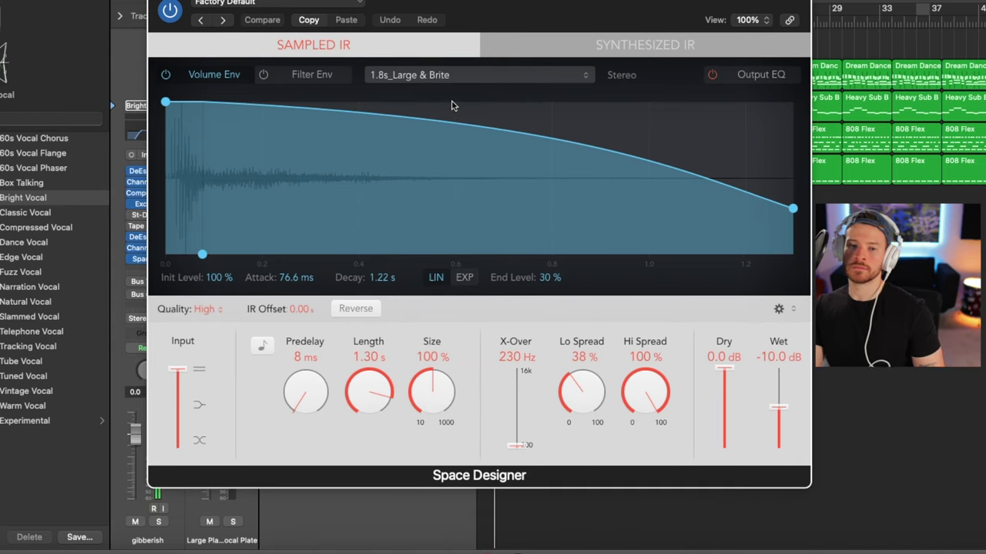
{"action": "left_click", "coordinate": [560, 75]}
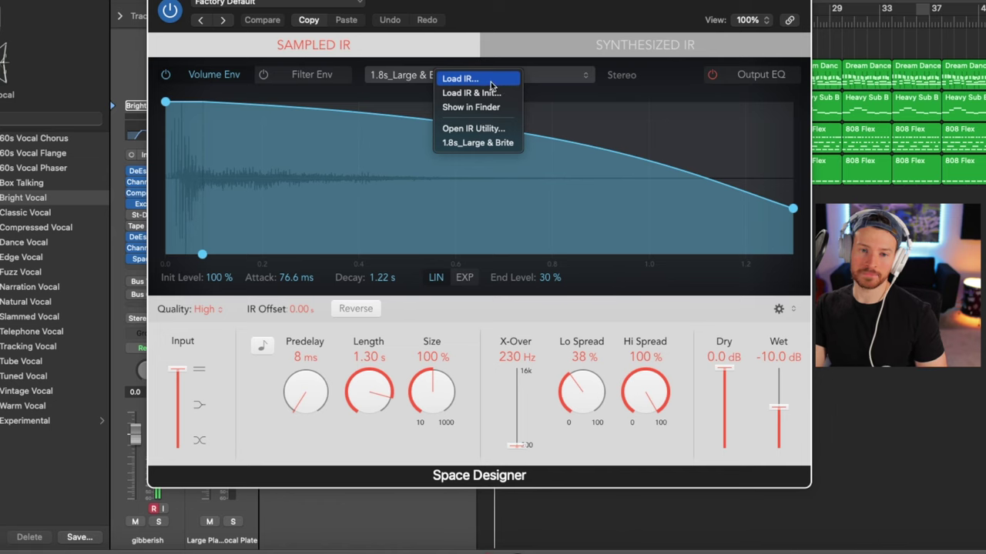
{"action": "left_click", "coordinate": [549, 65]}
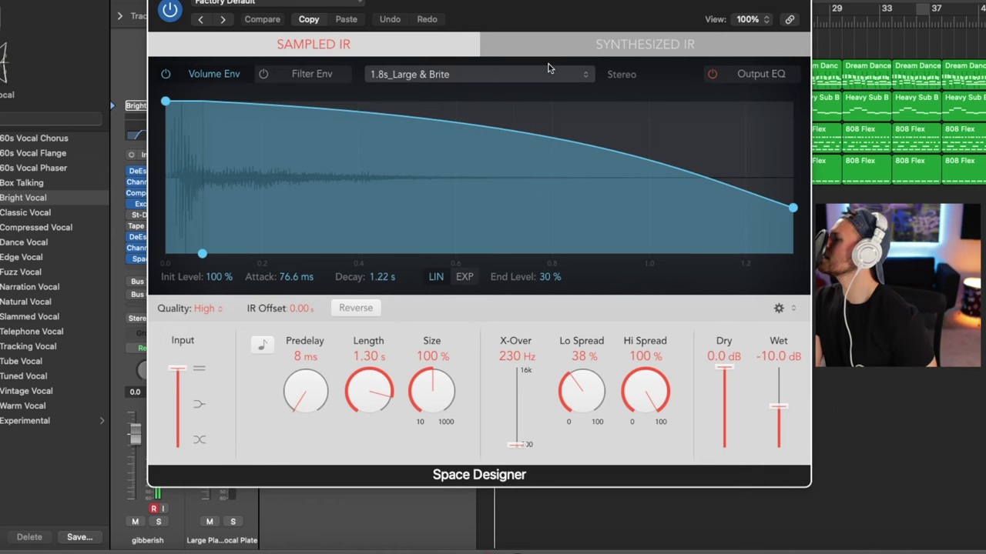